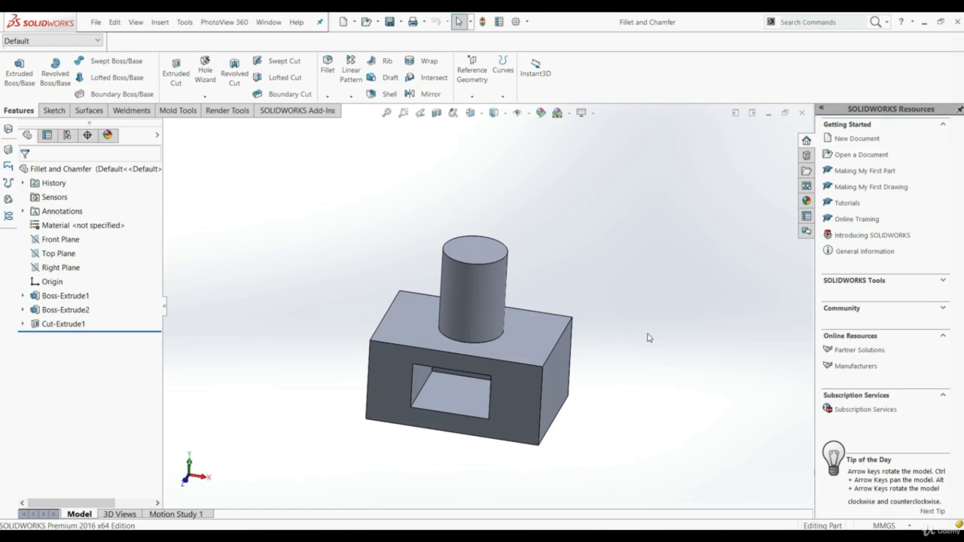
pyautogui.moveTo(597, 364); pyautogui.dragTo(572, 362, button='middle')
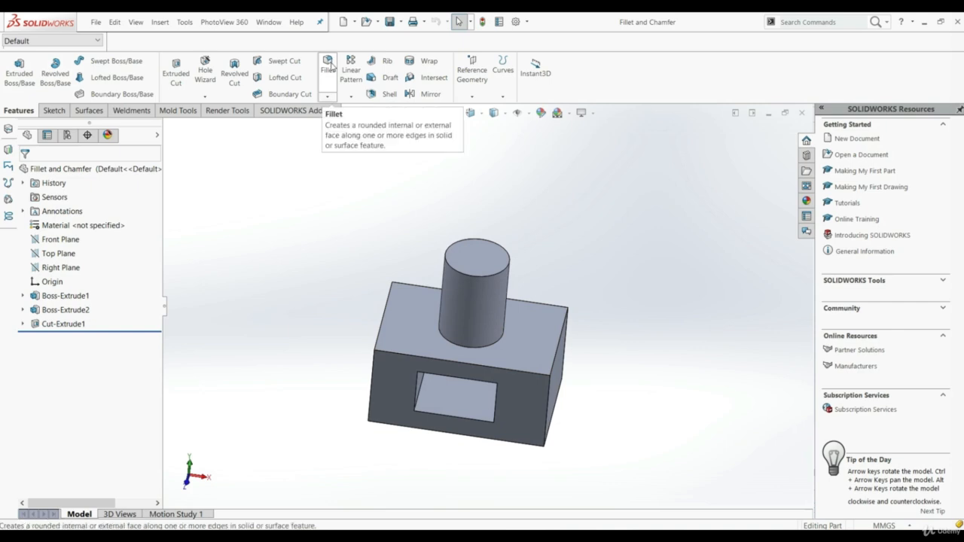
pyautogui.click(328, 97)
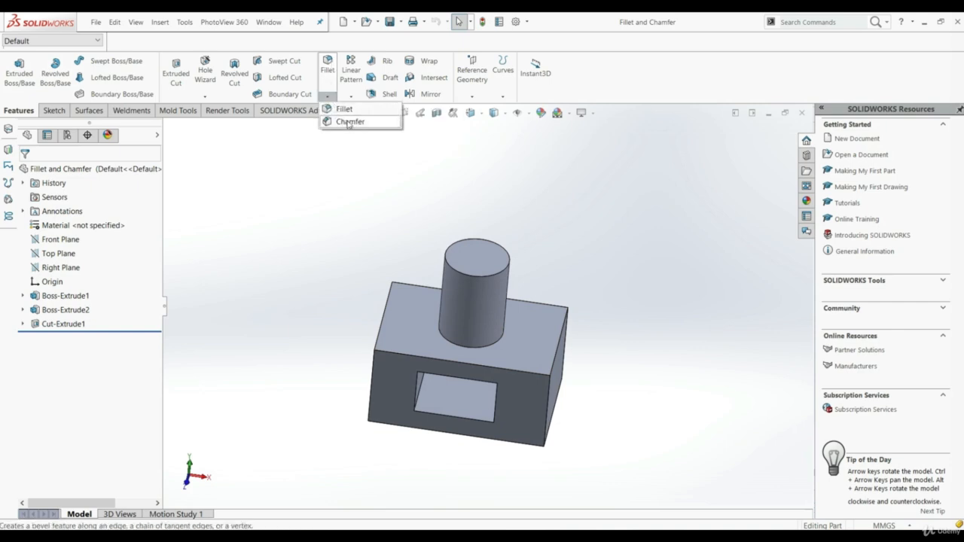
pyautogui.click(328, 96)
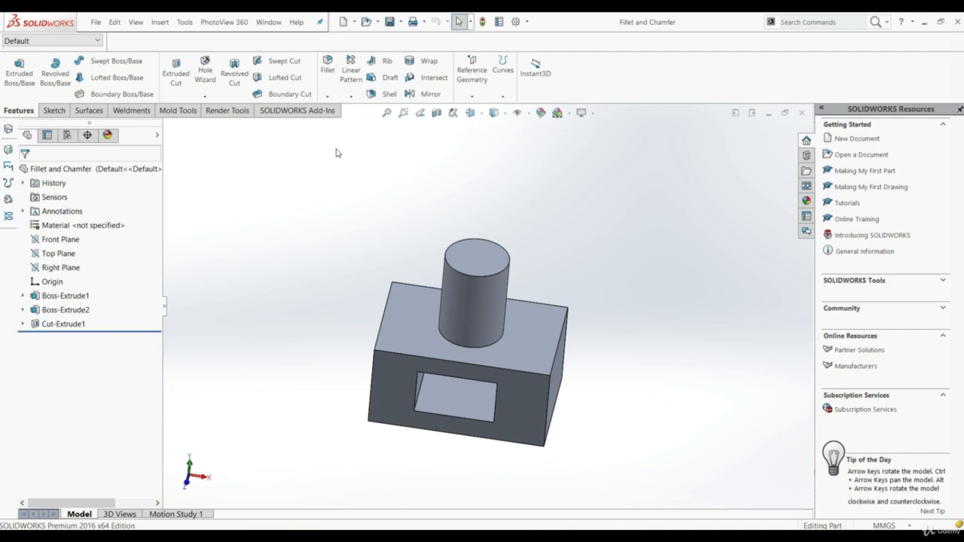
# Fillet the block's upper edge above the rectangular window with a symmetric 5 mm radius
pyautogui.click(328, 72)
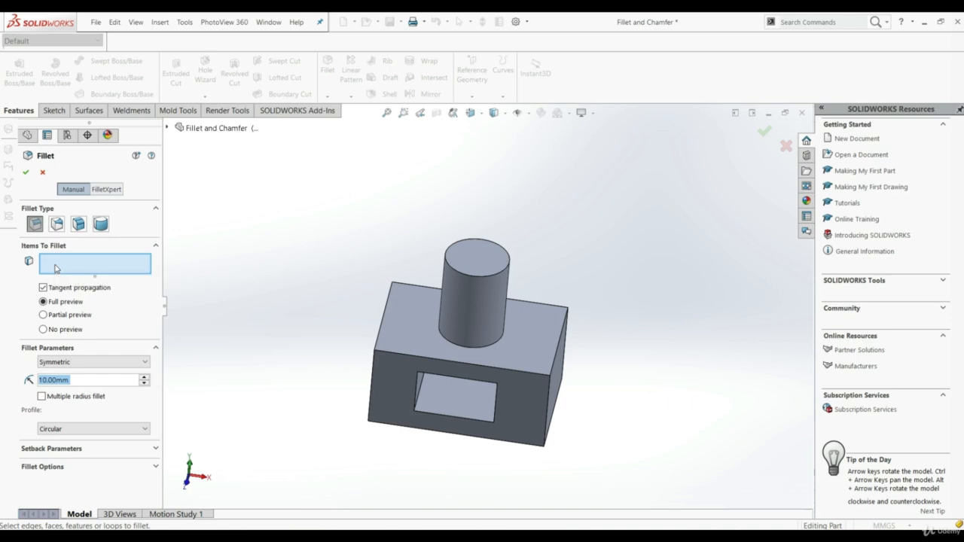
pyautogui.click(67, 362)
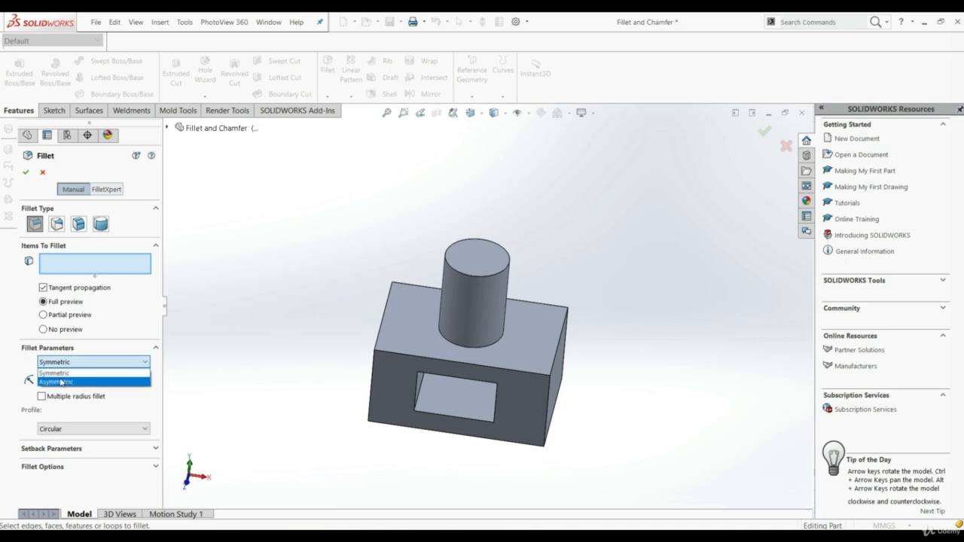
pyautogui.click(294, 391)
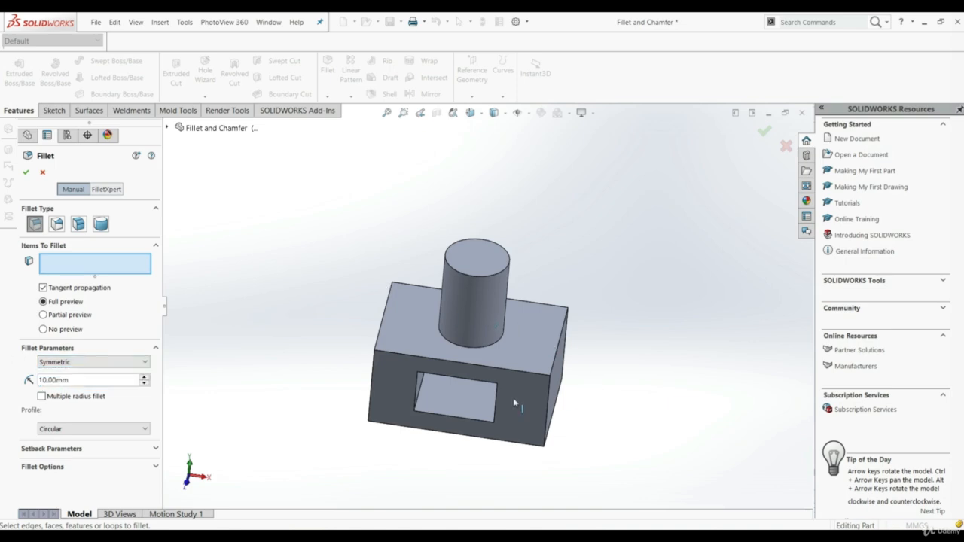
pyautogui.moveTo(512, 401); pyautogui.dragTo(452, 359, button='middle')
pyautogui.scroll(-3, 451, 357)
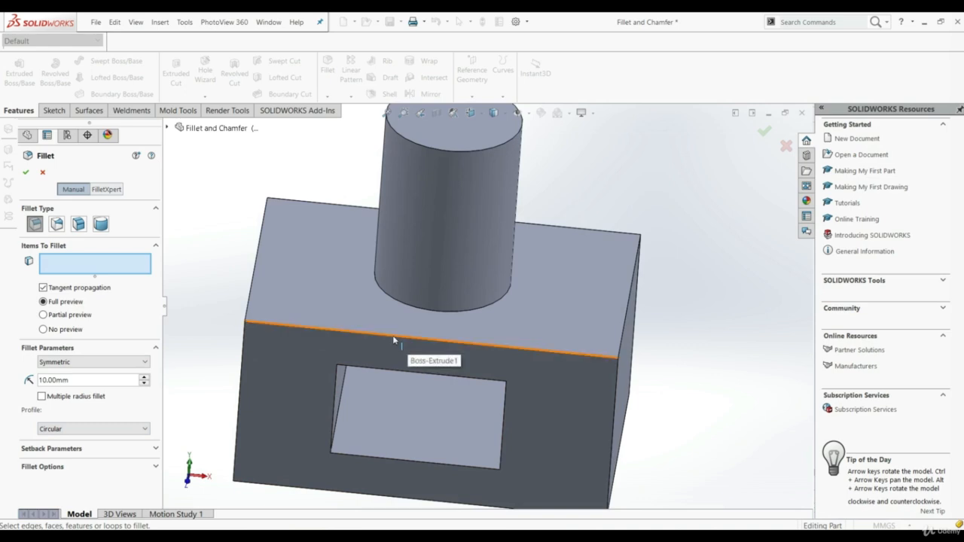
pyautogui.click(350, 336)
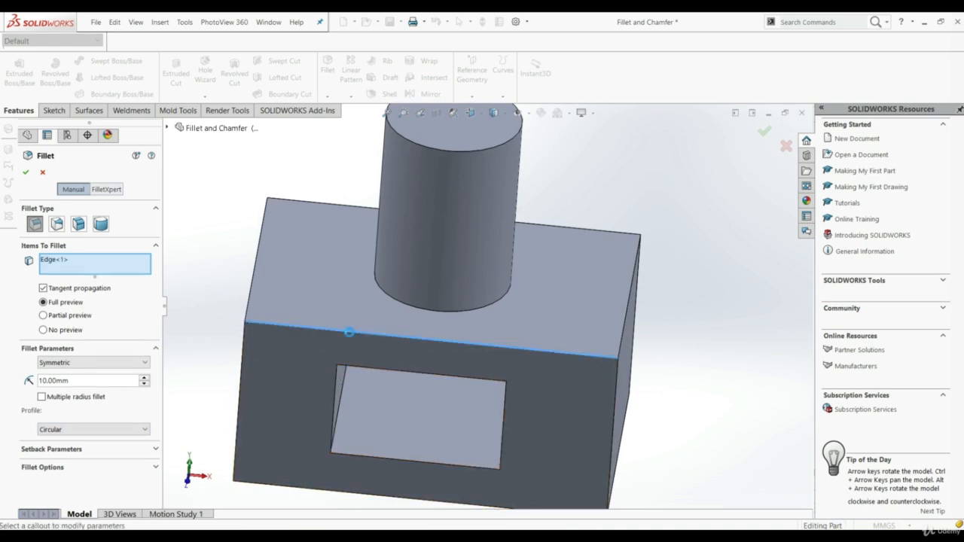
pyautogui.moveTo(308, 383)
pyautogui.mouseDown(button='middle')
pyautogui.moveTo(314, 314)
pyautogui.moveTo(321, 385)
pyautogui.mouseUp(button='middle')
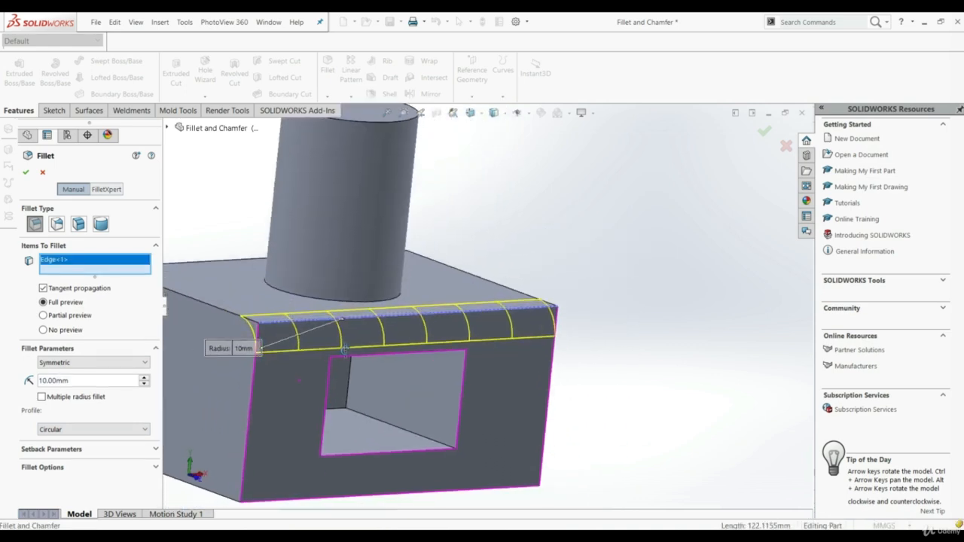
pyautogui.click(108, 381)
pyautogui.write('5')
pyautogui.press('Return')
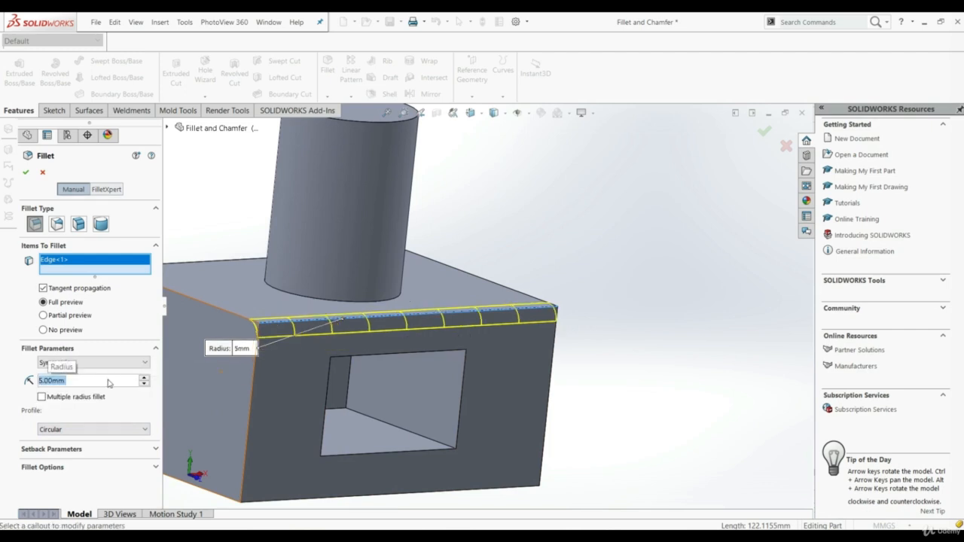
pyautogui.click(28, 171)
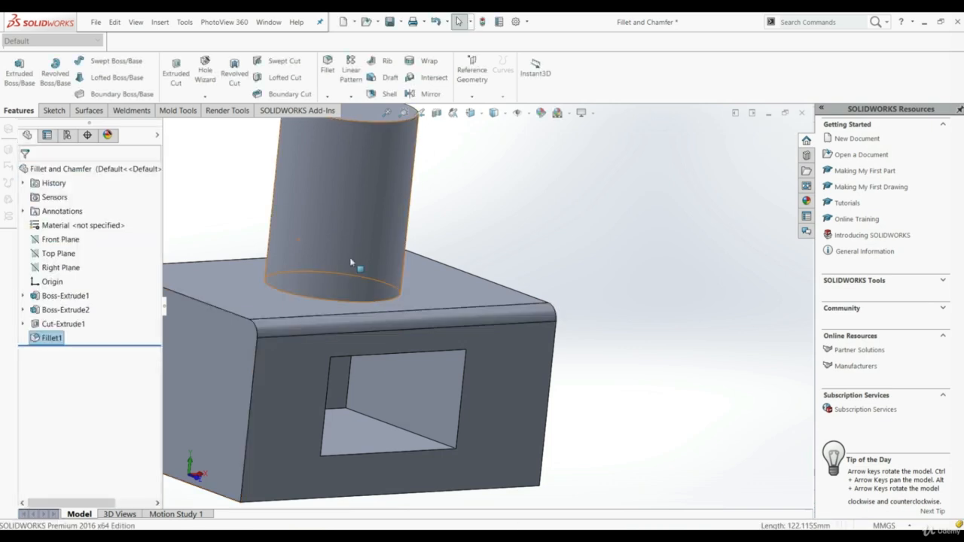
# Fillet all four edges around the block's back face, opposite the window, with a 10 mm radius
pyautogui.scroll(3, 349, 257)
pyautogui.moveTo(428, 339); pyautogui.dragTo(450, 364, button='middle')
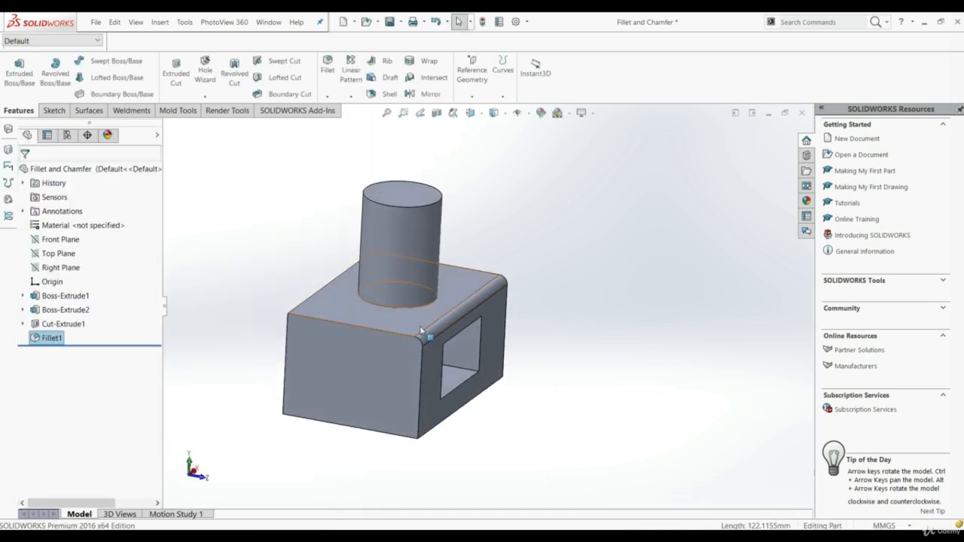
pyautogui.scroll(-3, 436, 347)
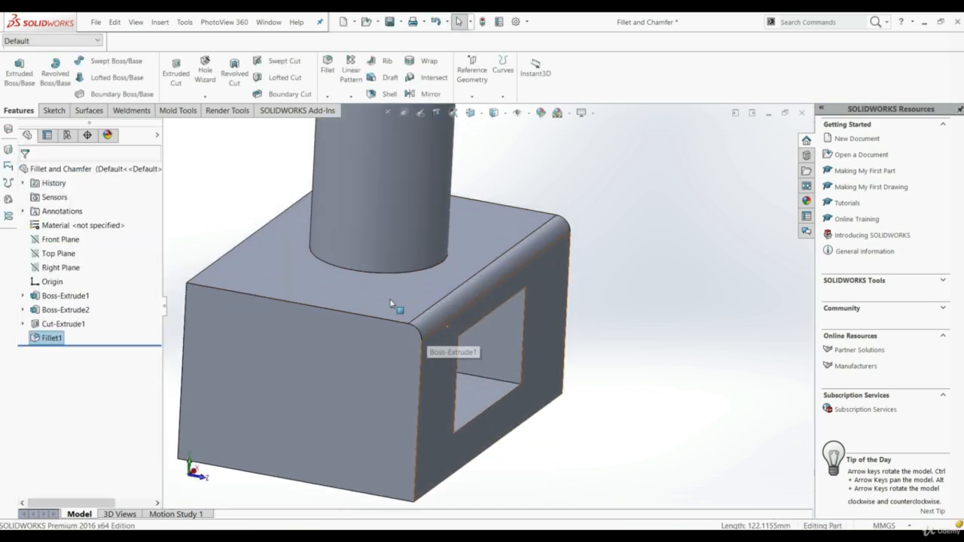
pyautogui.click(328, 66)
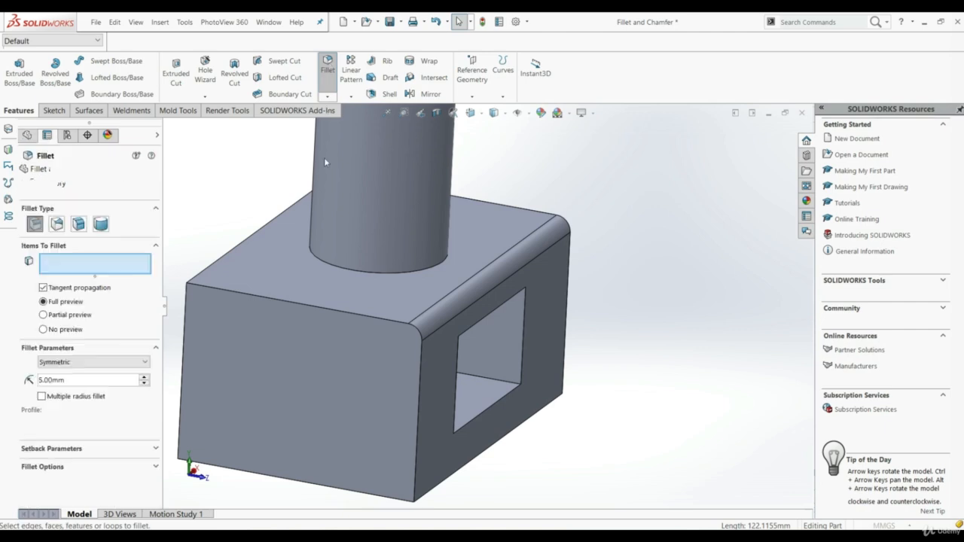
pyautogui.hotkey('shift', 'Right')
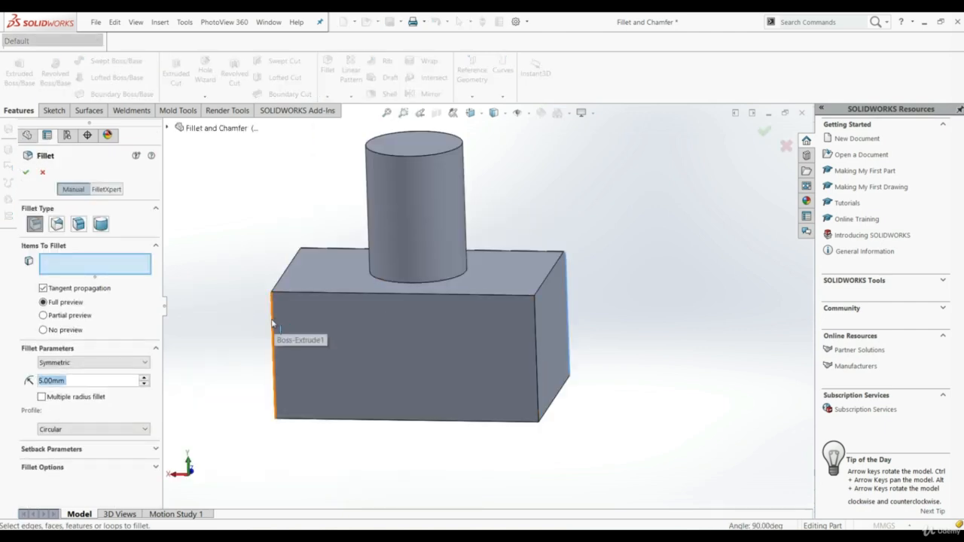
pyautogui.click(274, 326)
pyautogui.click(414, 294)
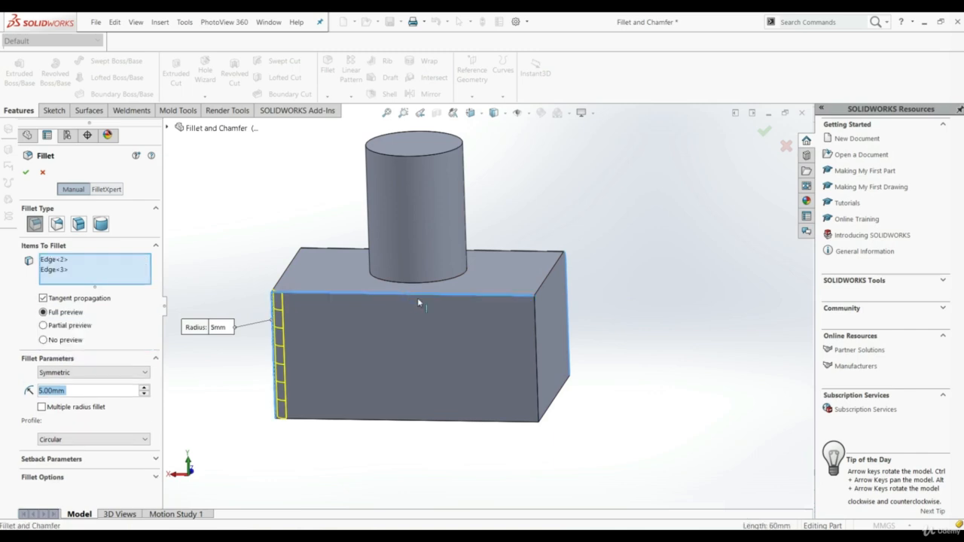
pyautogui.click(537, 333)
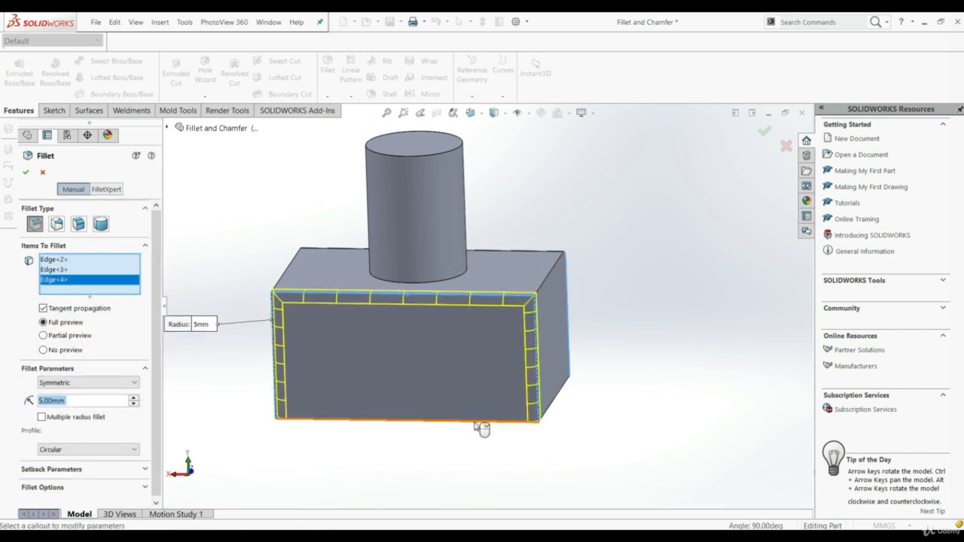
pyautogui.click(477, 421)
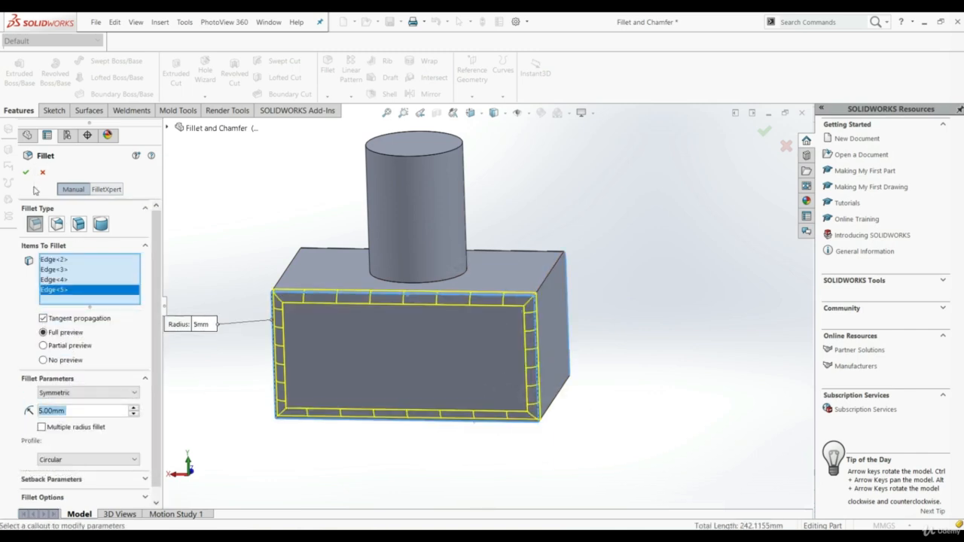
pyautogui.write('10')
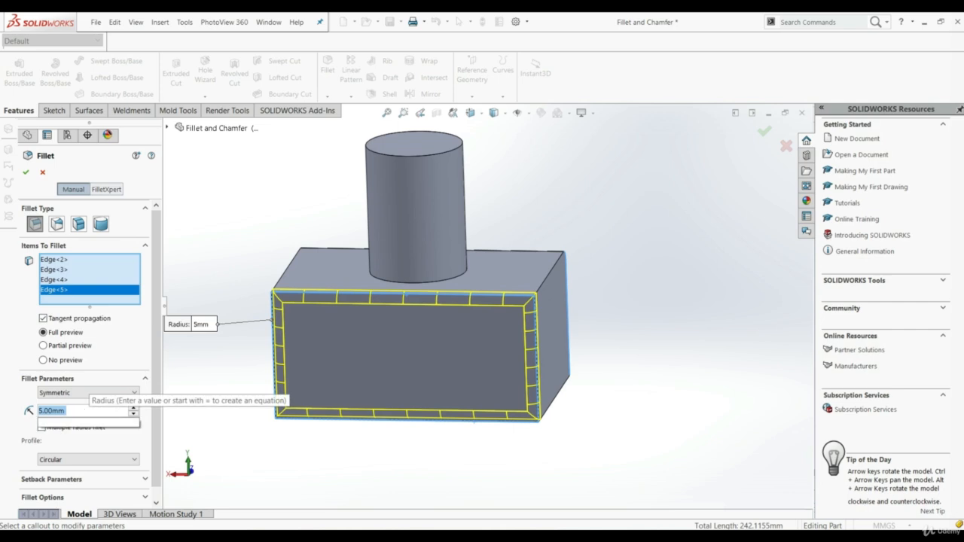
pyautogui.press('Return')
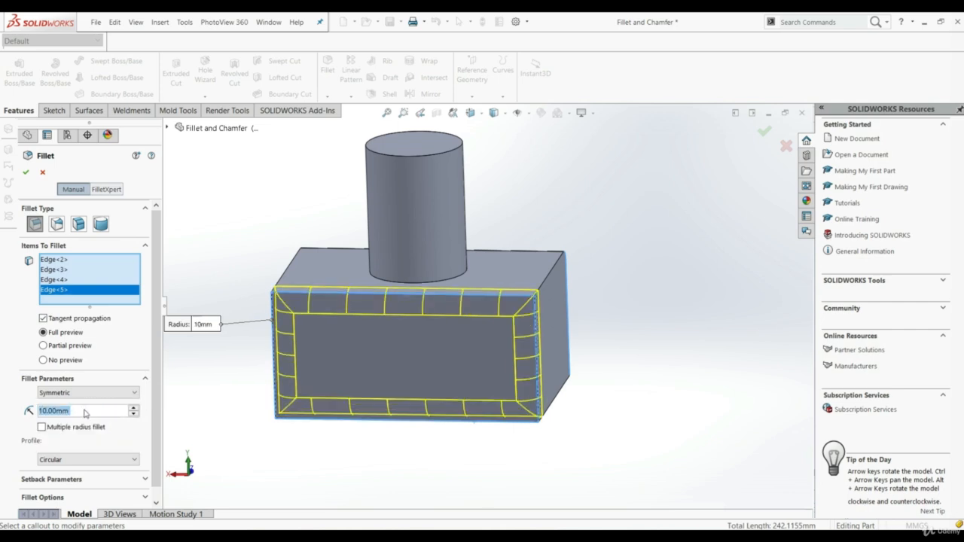
pyautogui.click(25, 174)
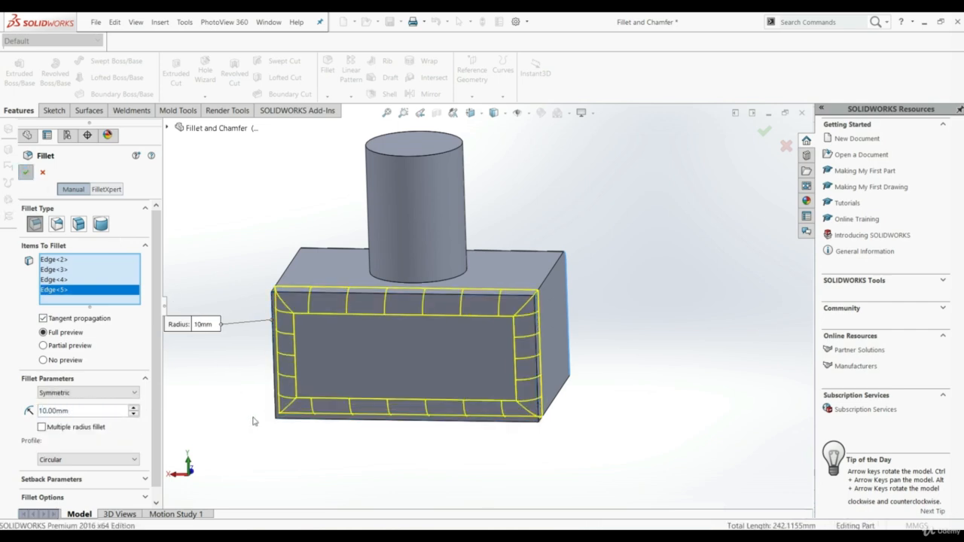
# Reopen the back-face fillet for editing and try clearing all its selected edges
pyautogui.moveTo(316, 439); pyautogui.dragTo(211, 384, button='middle')
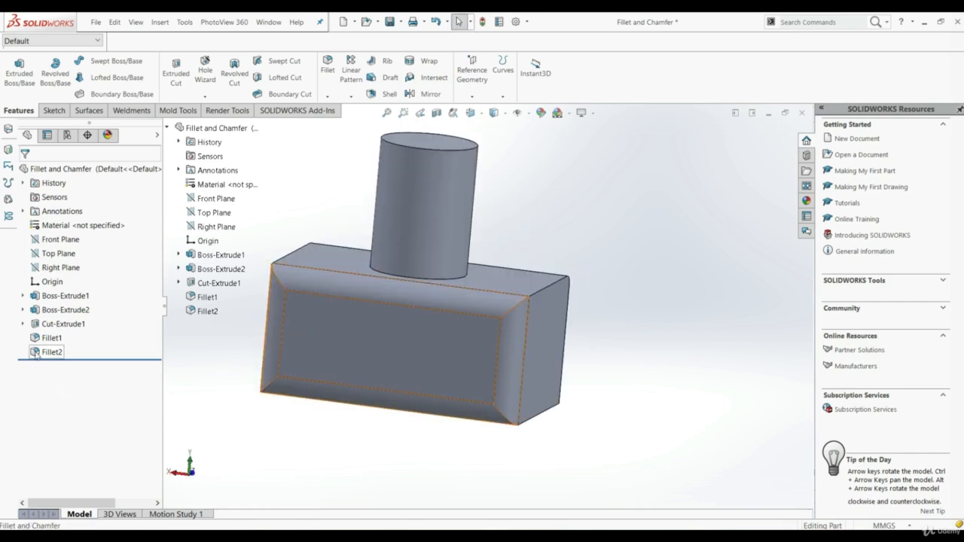
pyautogui.click(48, 352)
pyautogui.click(43, 326)
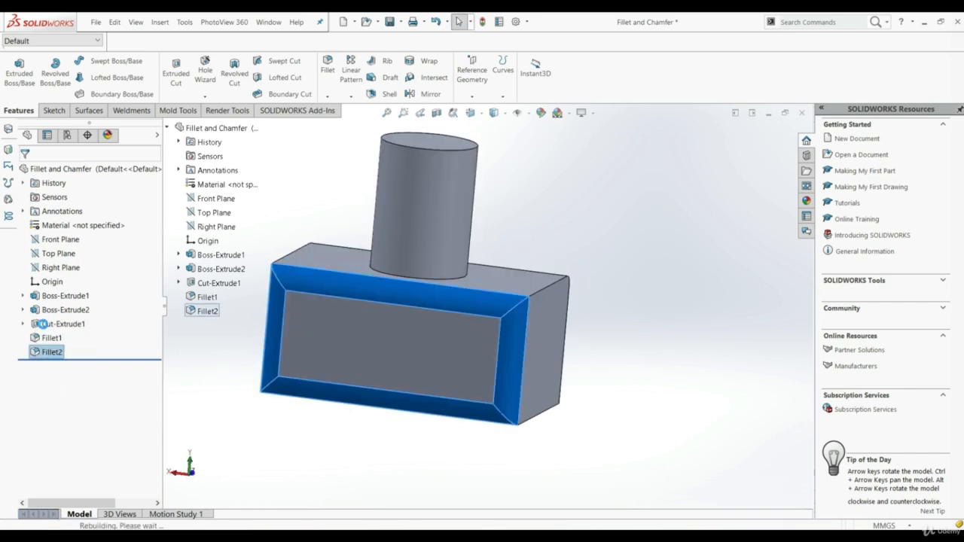
pyautogui.rightClick(63, 217)
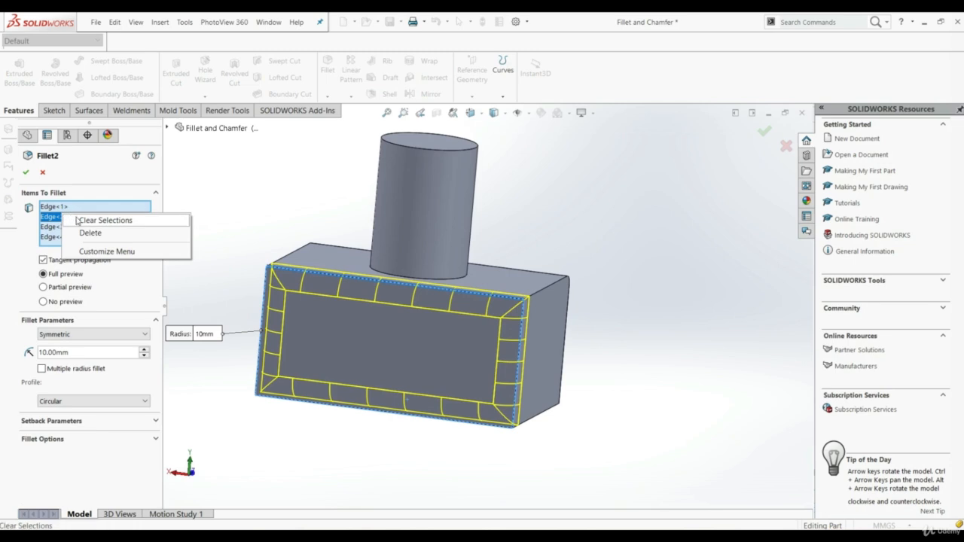
pyautogui.click(84, 218)
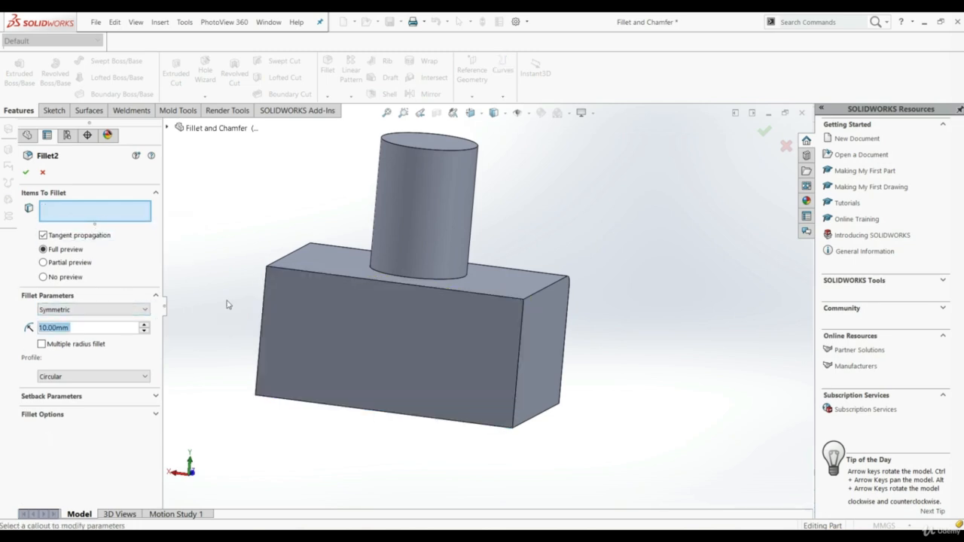
pyautogui.click(25, 171)
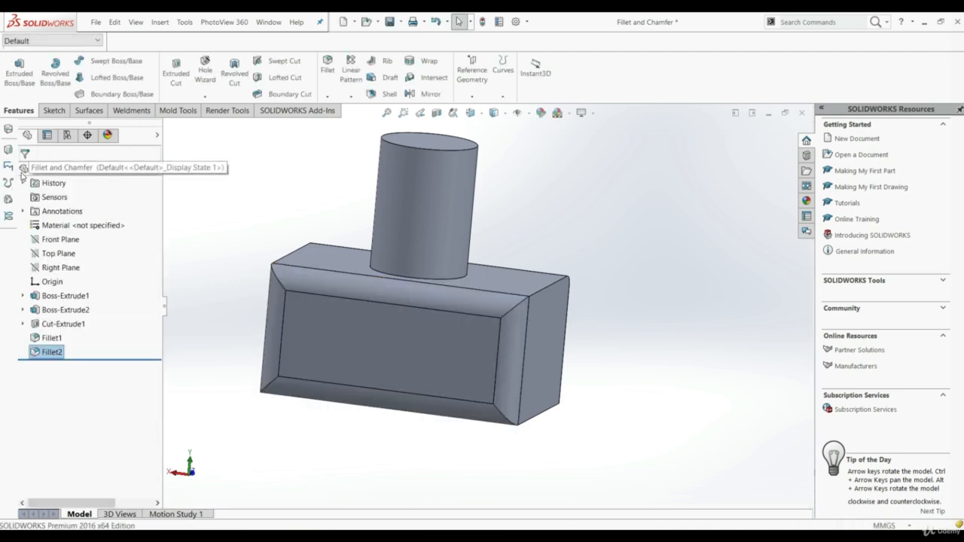
# Fillet the circular edge where the cylinder meets the block's top face with a 10 mm radius
pyautogui.moveTo(339, 302); pyautogui.dragTo(422, 268, button='middle')
pyautogui.scroll(-3, 444, 257)
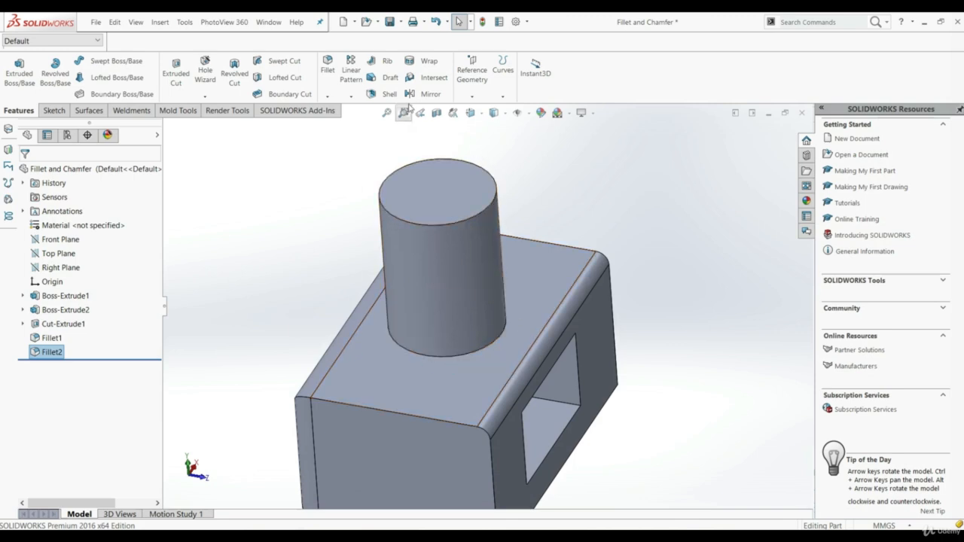
pyautogui.click(328, 66)
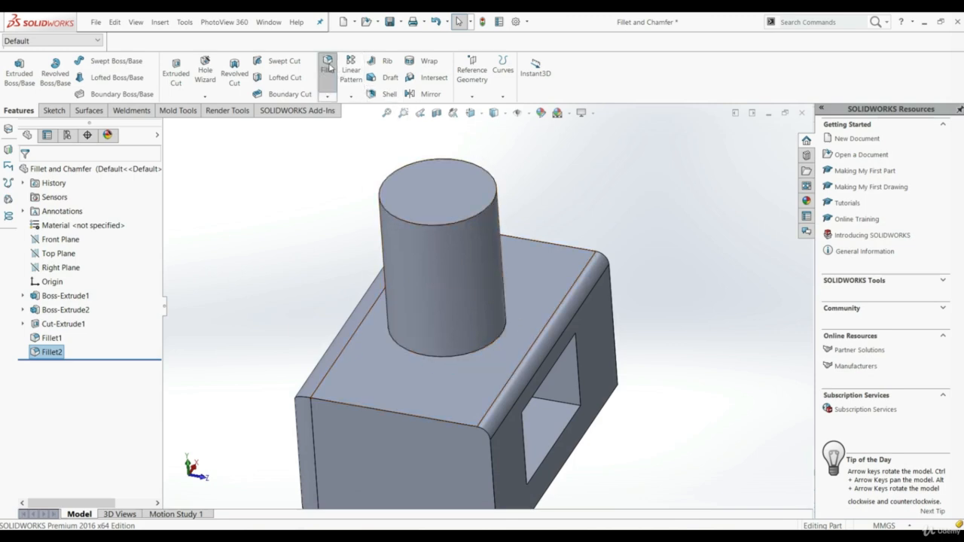
pyautogui.click(425, 356)
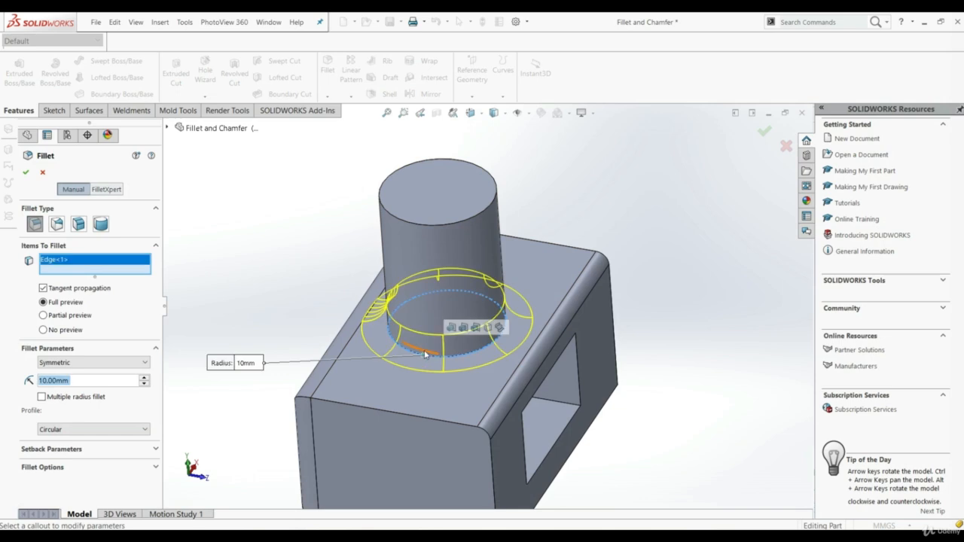
pyautogui.click(29, 169)
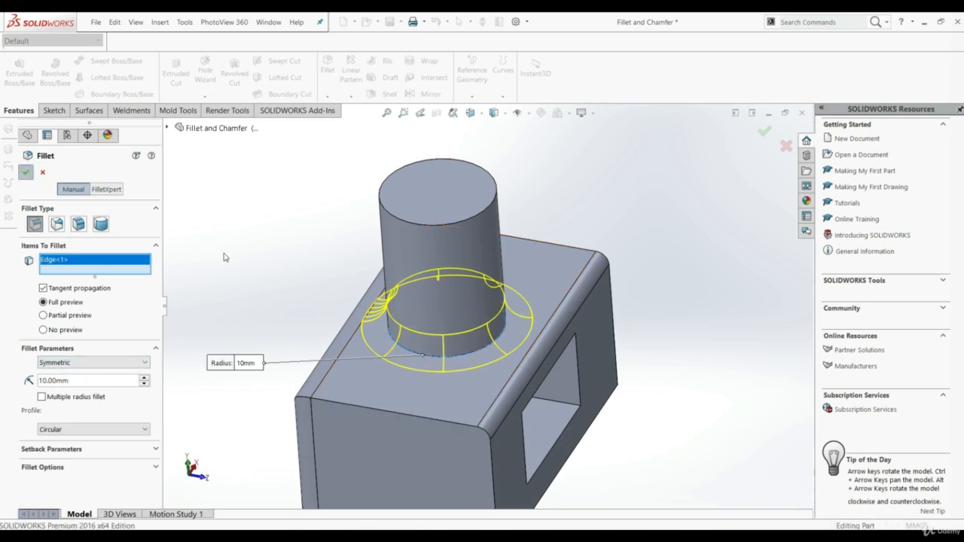
# Fillet the upper-left inner edge running through the rectangular window with a 10 mm radius
pyautogui.moveTo(295, 290); pyautogui.dragTo(306, 316, button='middle')
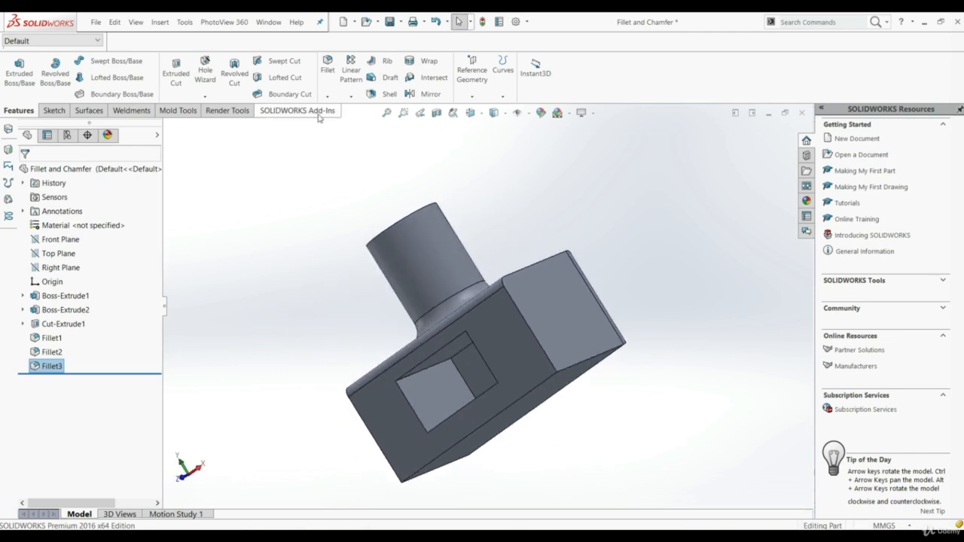
pyautogui.click(325, 72)
pyautogui.scroll(-3, 442, 375)
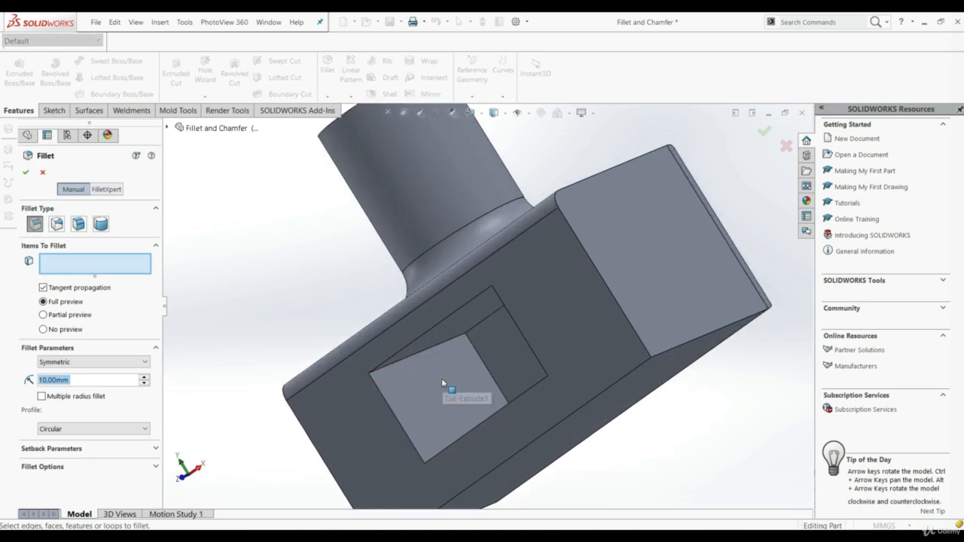
pyautogui.moveTo(441, 378); pyautogui.dragTo(397, 413, button='middle')
pyautogui.click(414, 360)
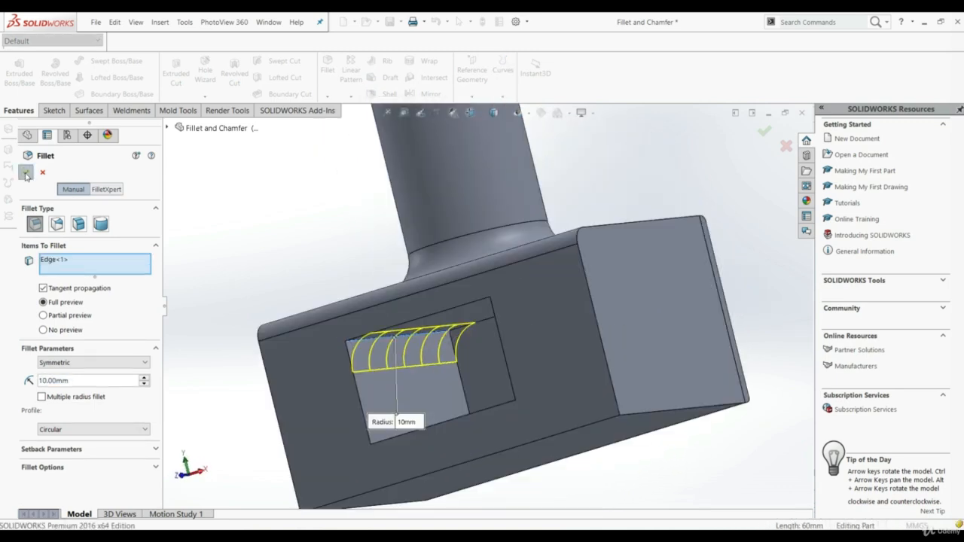
pyautogui.click(25, 173)
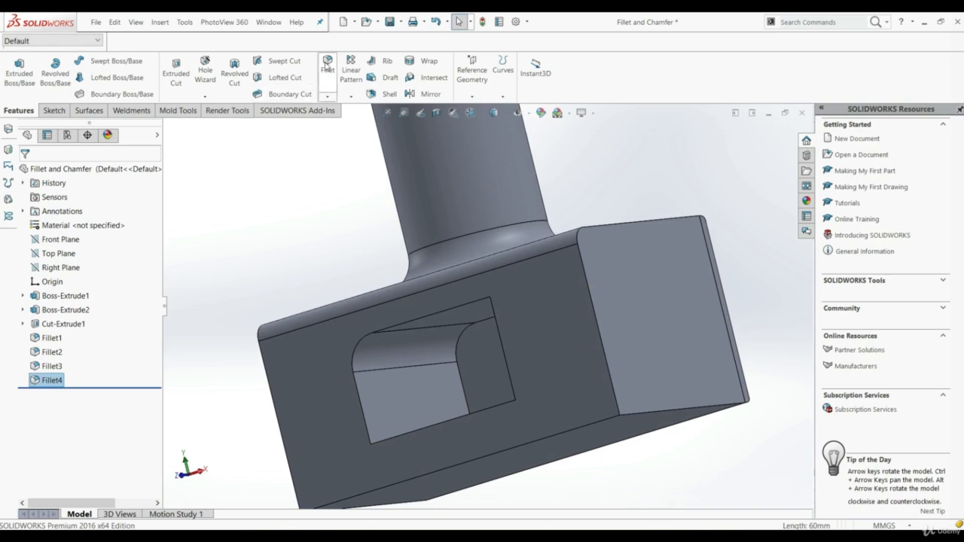
# Try to fillet all edges of the rectangular window's right inner side face with a 10 mm radius
pyautogui.moveTo(526, 371); pyautogui.dragTo(455, 336, button='middle')
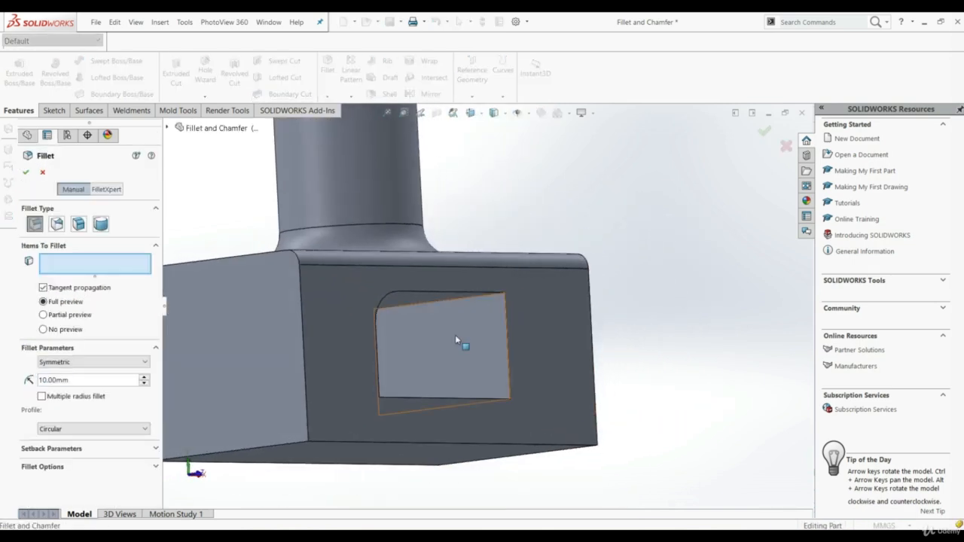
pyautogui.click(456, 338)
pyautogui.moveTo(437, 391); pyautogui.dragTo(317, 384, button='middle')
pyautogui.click(24, 174)
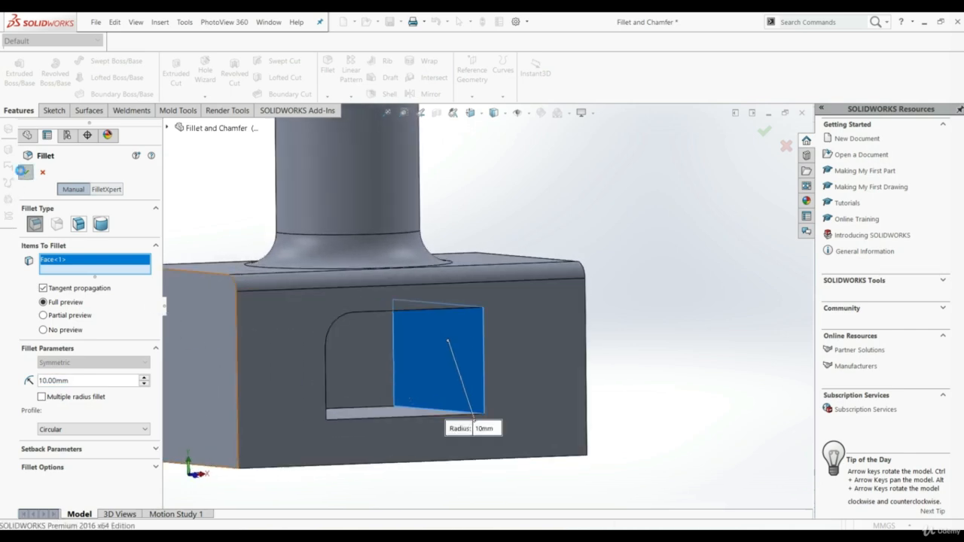
pyautogui.click(730, 436)
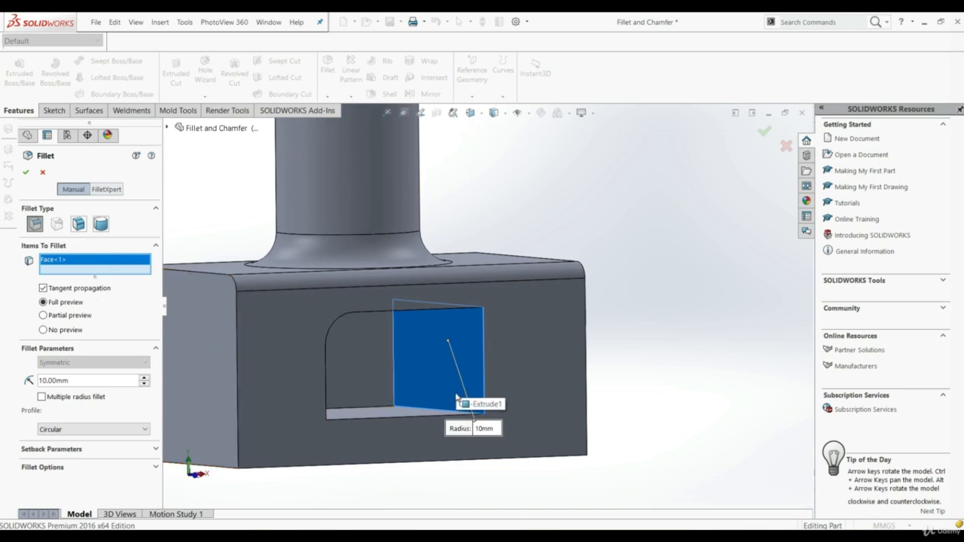
pyautogui.click(25, 172)
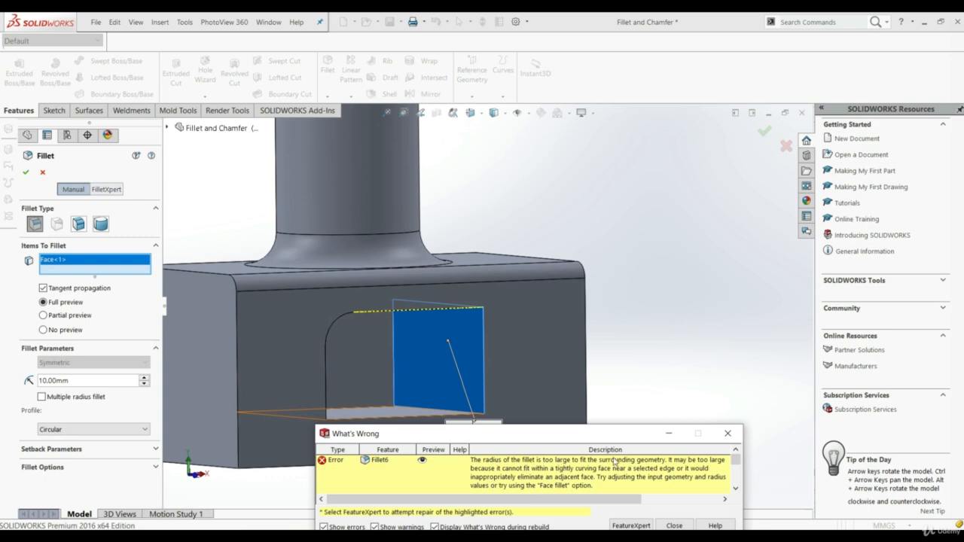
pyautogui.click(727, 433)
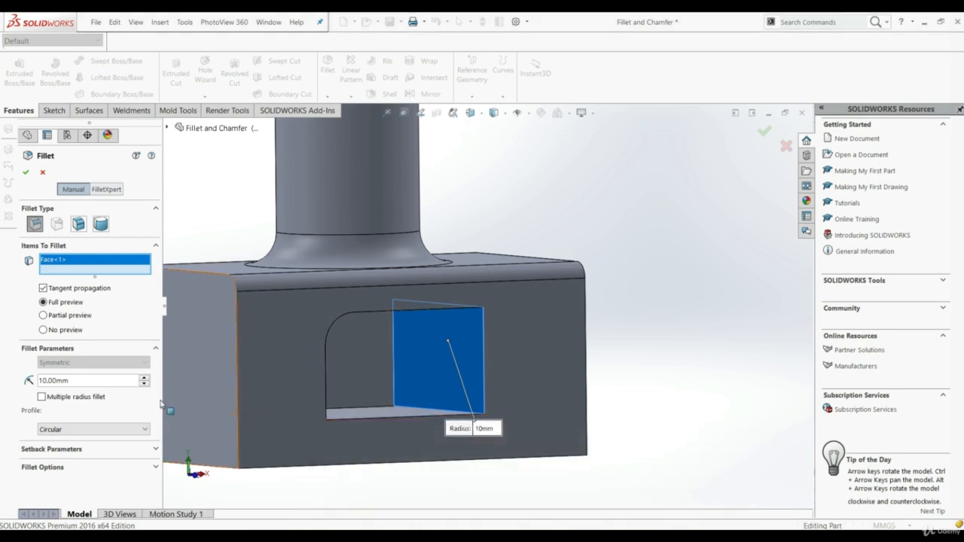
# Fillet the window's selected inner side face with a 5 mm radius and tangent propagation turned off
pyautogui.click(115, 383)
pyautogui.write('5')
pyautogui.press('Return')
pyautogui.moveTo(211, 396); pyautogui.dragTo(324, 395, button='middle')
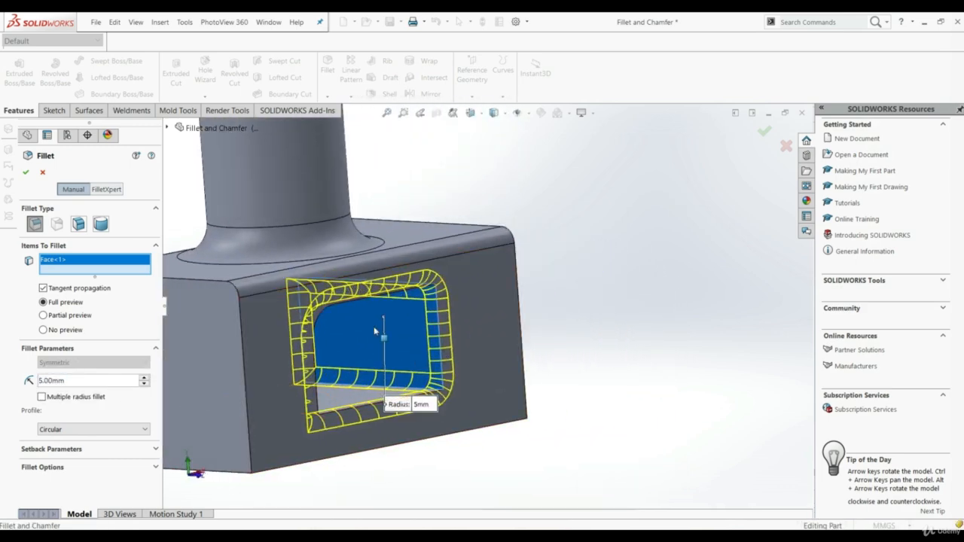
pyautogui.scroll(-3, 373, 356)
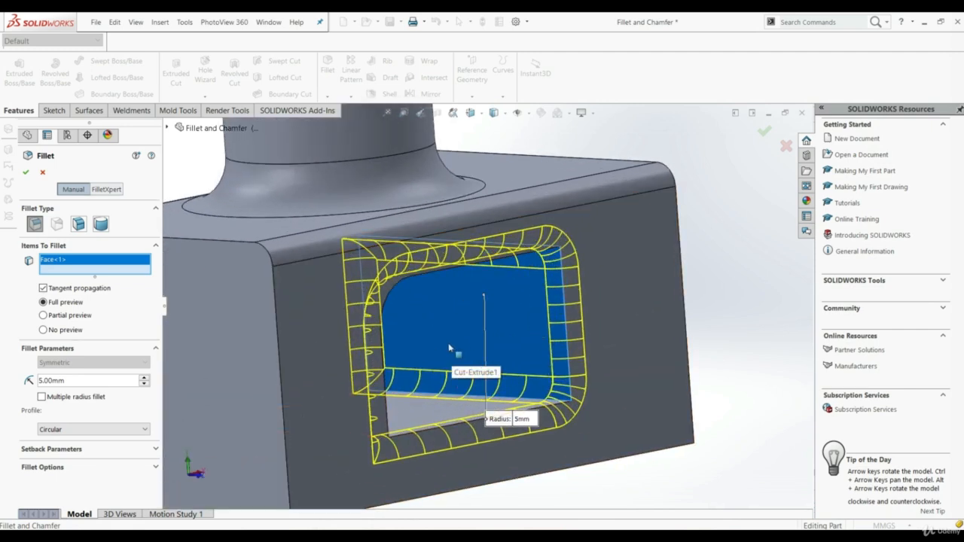
pyautogui.click(43, 288)
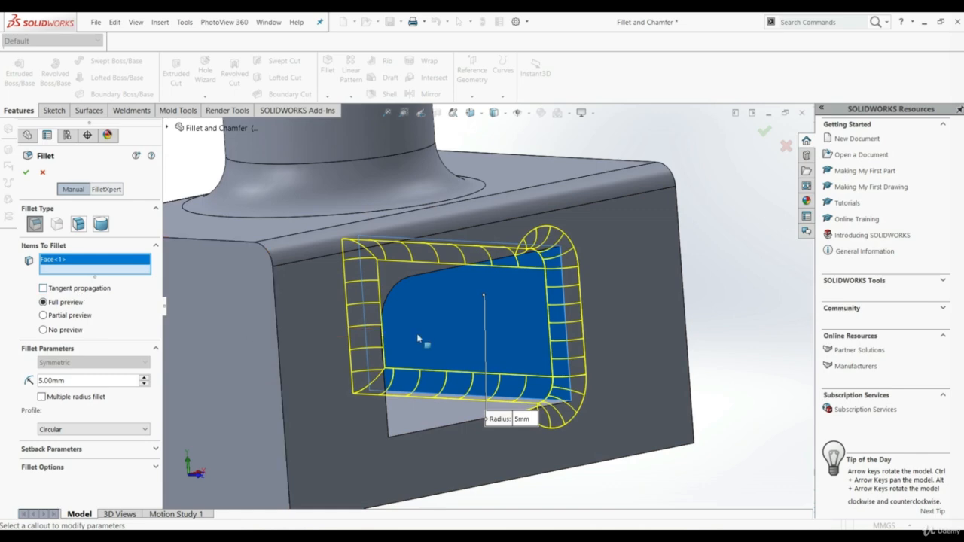
pyautogui.moveTo(354, 324); pyautogui.dragTo(418, 313, button='middle')
pyautogui.click(26, 171)
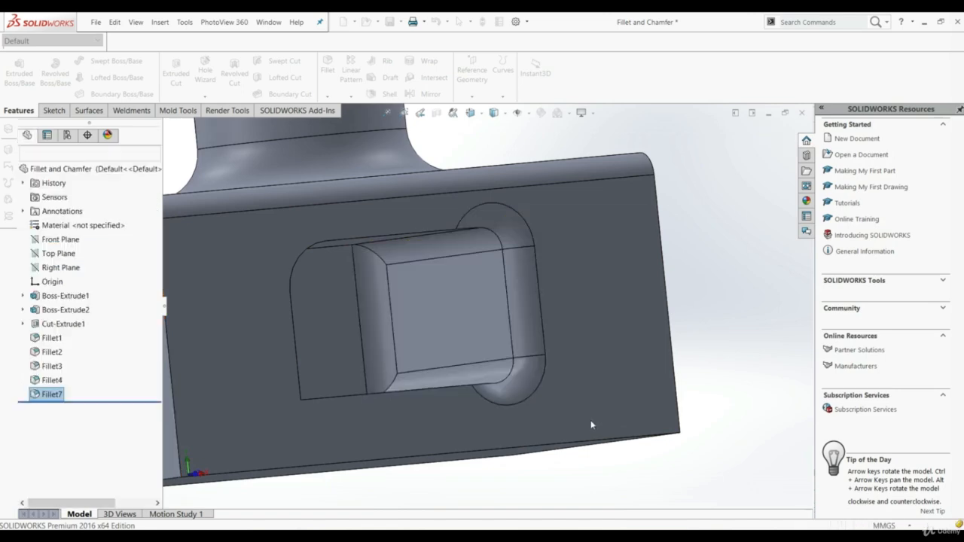
# Edit the block's base sketch and round its two window-side corners with 10 mm sketch fillets
pyautogui.scroll(3, 587, 427)
pyautogui.moveTo(512, 427); pyautogui.dragTo(342, 355, button='middle')
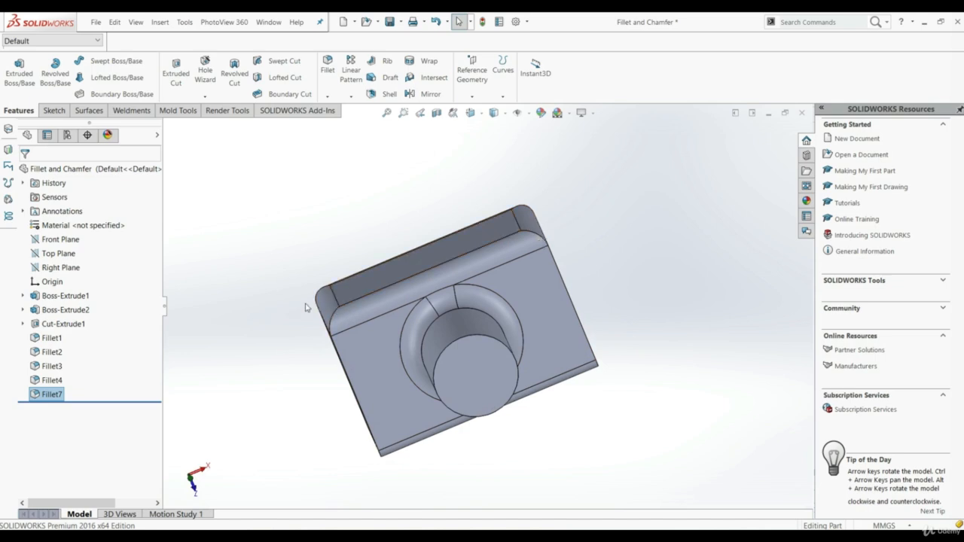
pyautogui.click(22, 295)
pyautogui.click(47, 311)
pyautogui.click(55, 280)
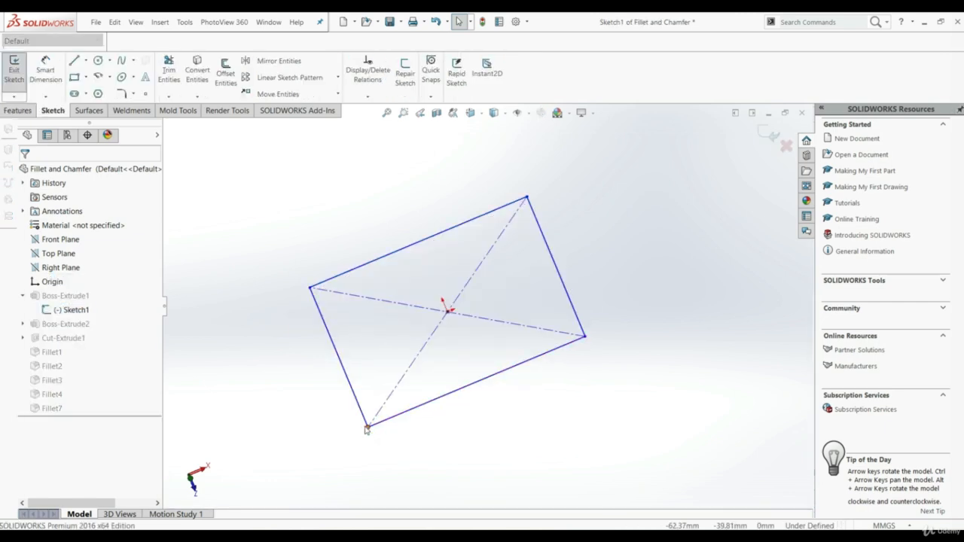
pyautogui.click(121, 93)
pyautogui.click(368, 426)
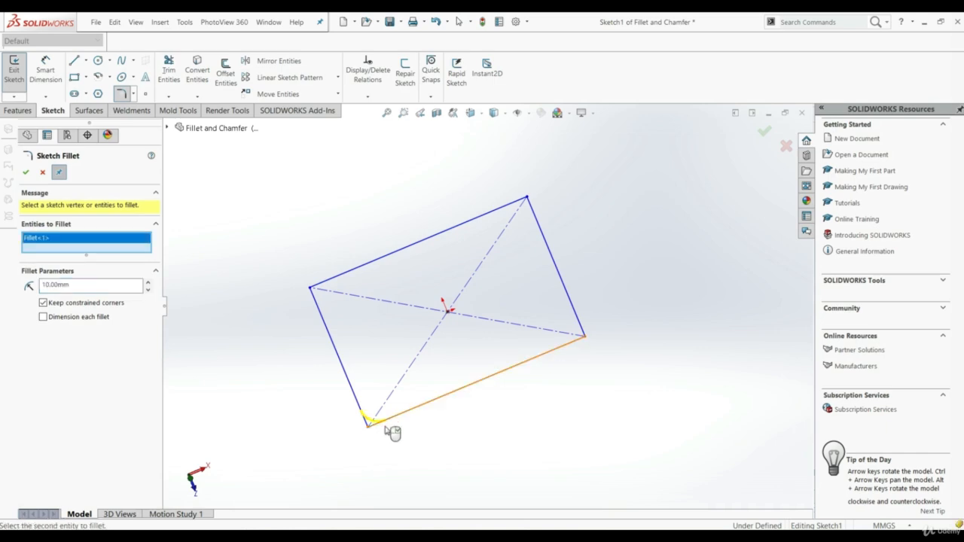
pyautogui.click(583, 337)
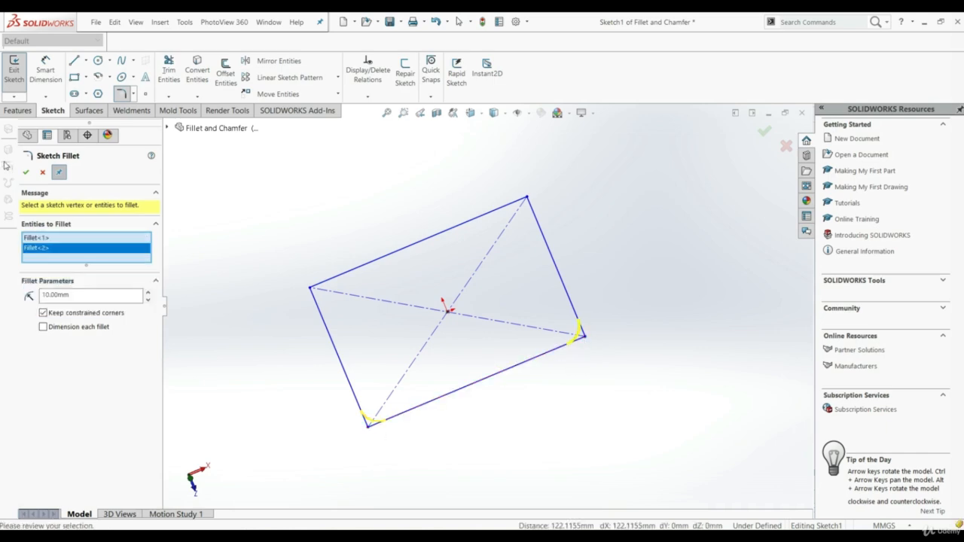
pyautogui.click(25, 172)
pyautogui.click(16, 79)
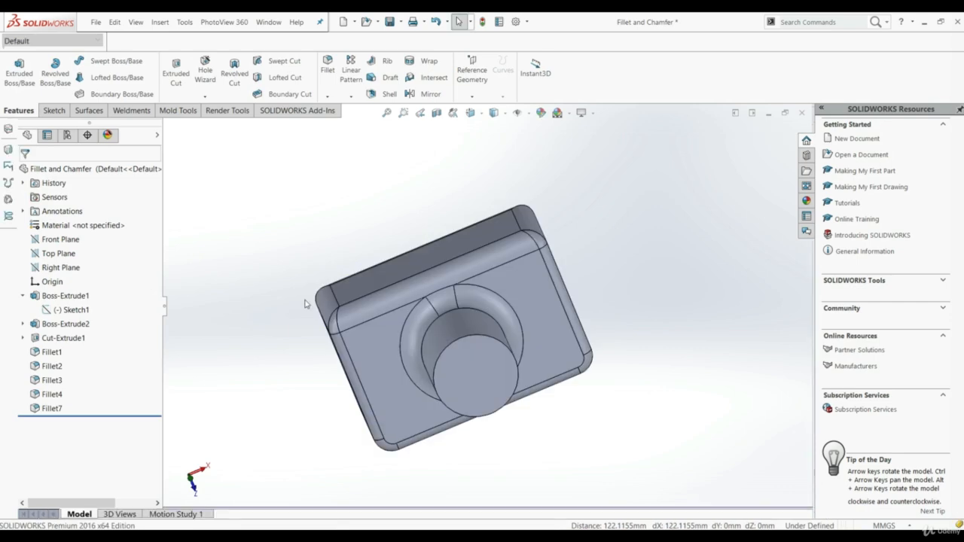
# Chamfer the cylinder's circular top edge using the distance-distance option with both distances at 10 mm
pyautogui.moveTo(305, 304); pyautogui.dragTo(361, 256, button='middle')
pyautogui.scroll(3, 488, 341)
pyautogui.scroll(-5, 467, 354)
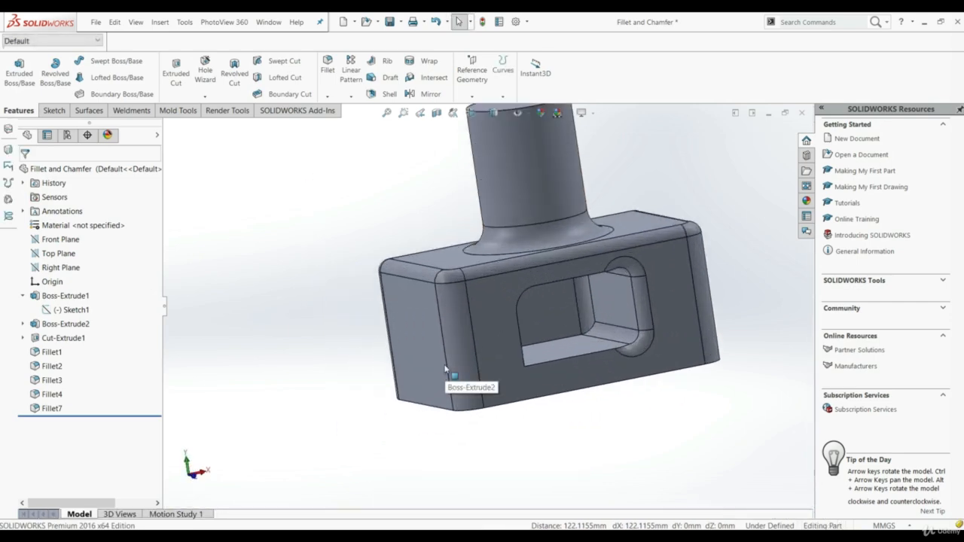
pyautogui.moveTo(445, 369); pyautogui.dragTo(553, 416, button='middle')
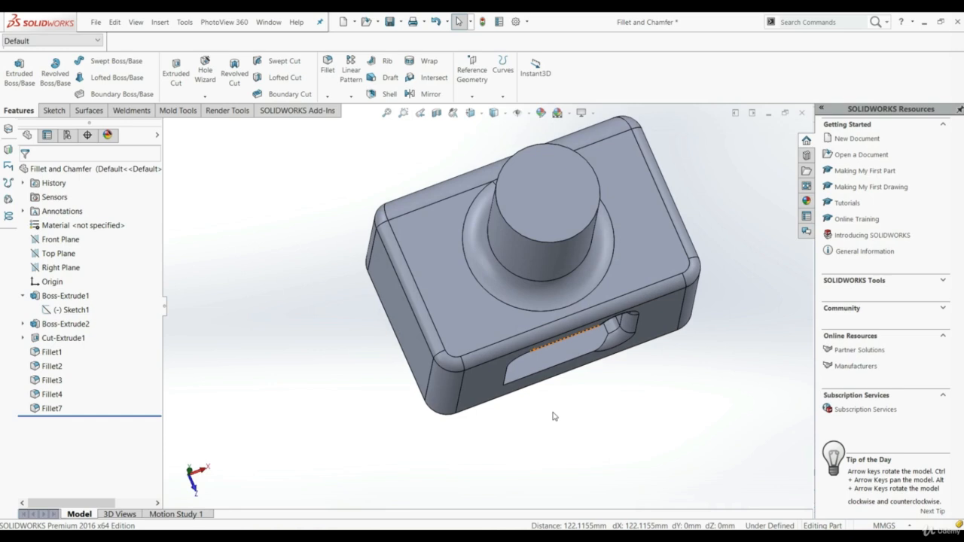
pyautogui.moveTo(554, 416); pyautogui.dragTo(355, 166, button='middle')
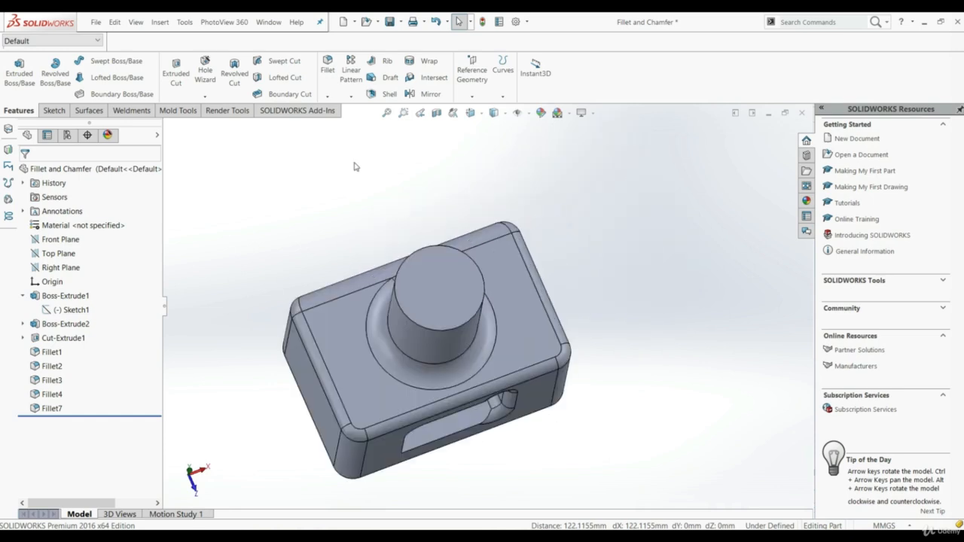
pyautogui.click(327, 96)
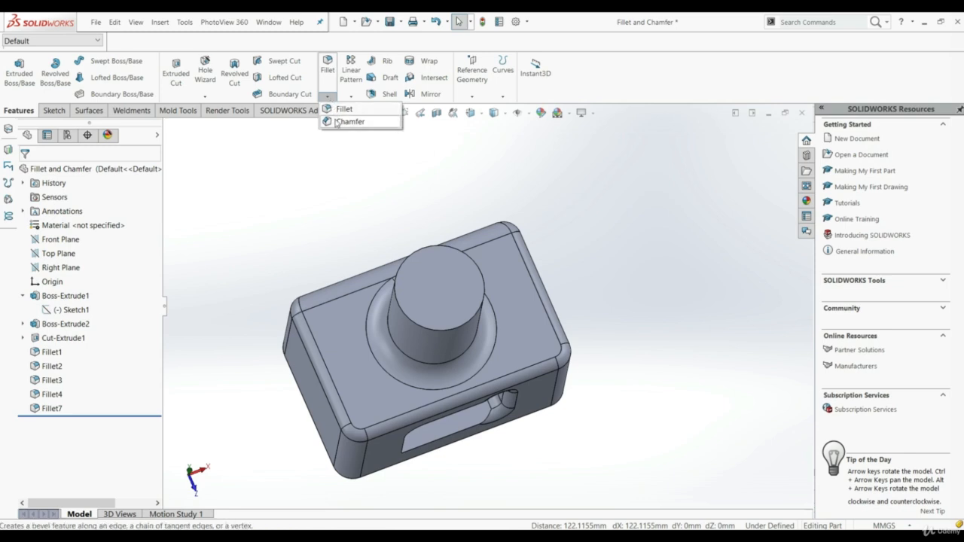
pyautogui.click(346, 122)
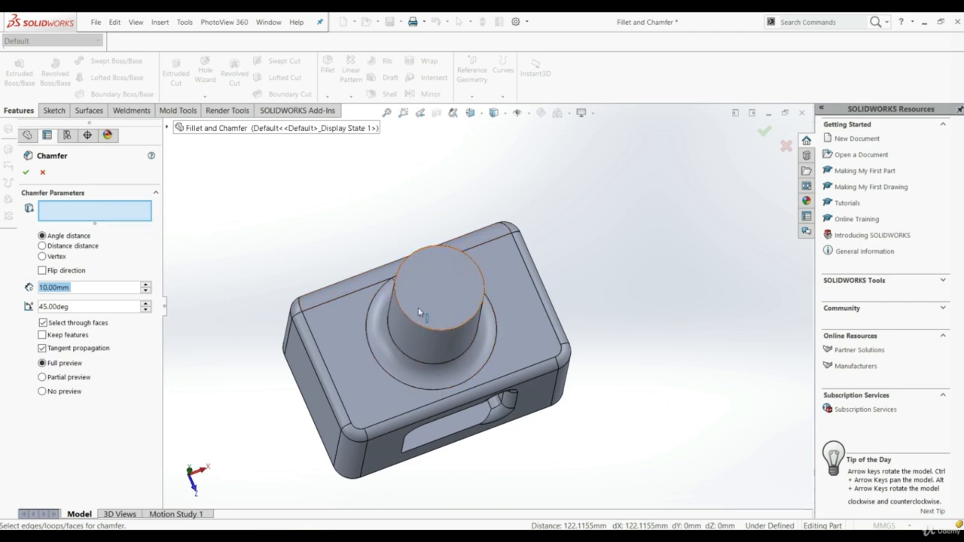
pyautogui.click(428, 331)
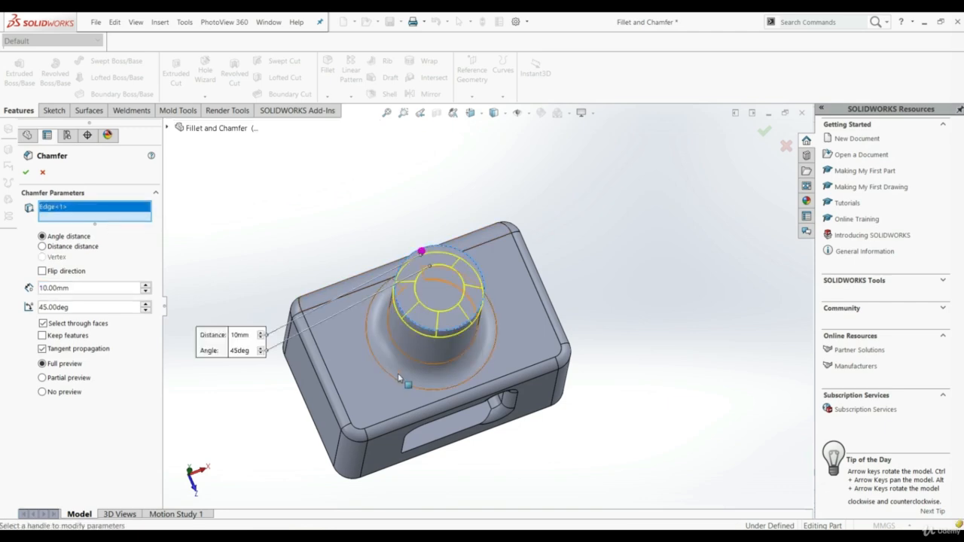
pyautogui.moveTo(398, 372); pyautogui.dragTo(381, 250, button='middle')
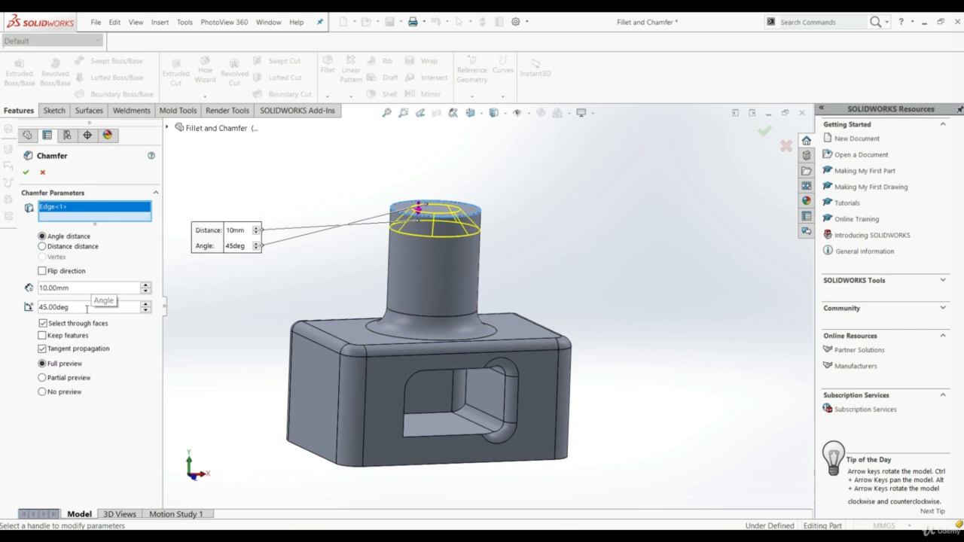
pyautogui.click(49, 247)
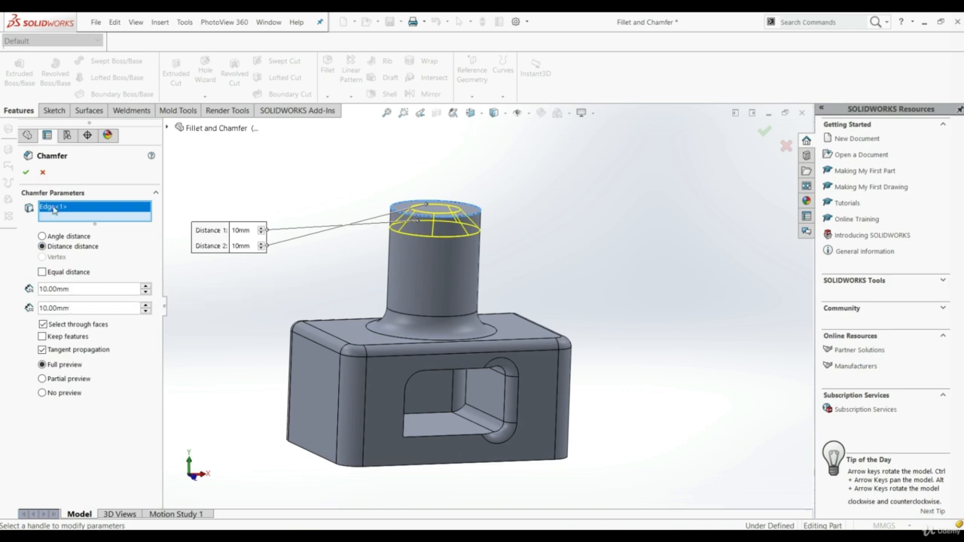
pyautogui.click(27, 174)
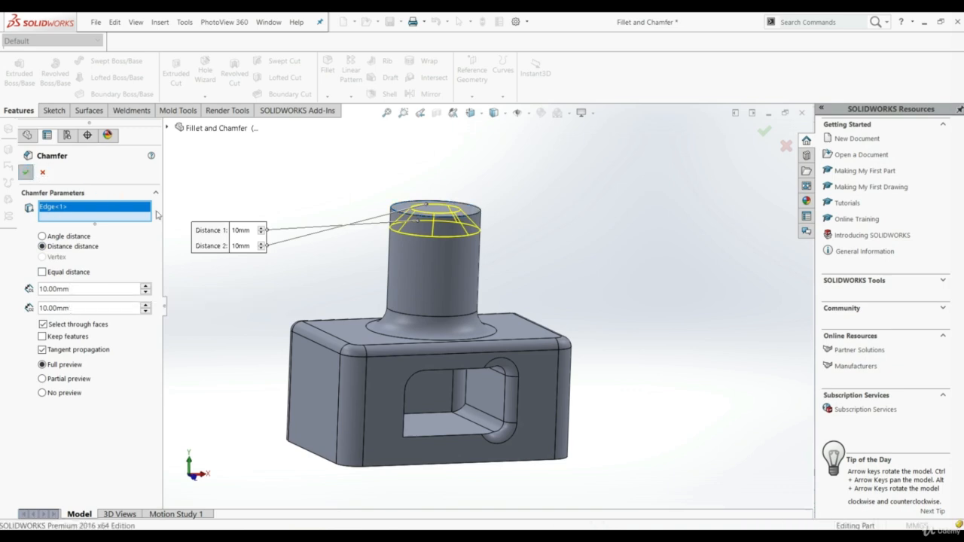
# Change the cylinder's top chamfer to the angle-distance option with a 10 mm distance and a 30-degree angle
pyautogui.moveTo(340, 284); pyautogui.dragTo(290, 101, button='middle')
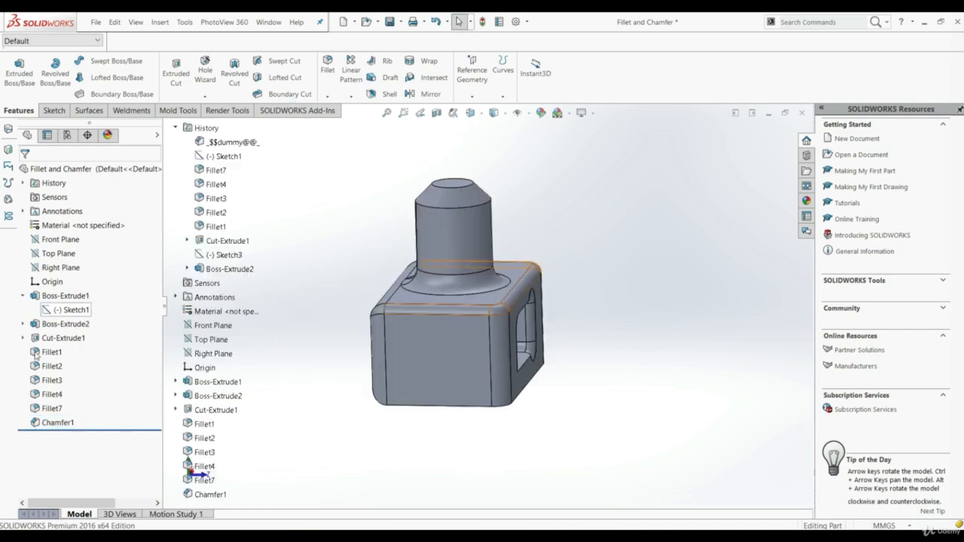
pyautogui.click(52, 424)
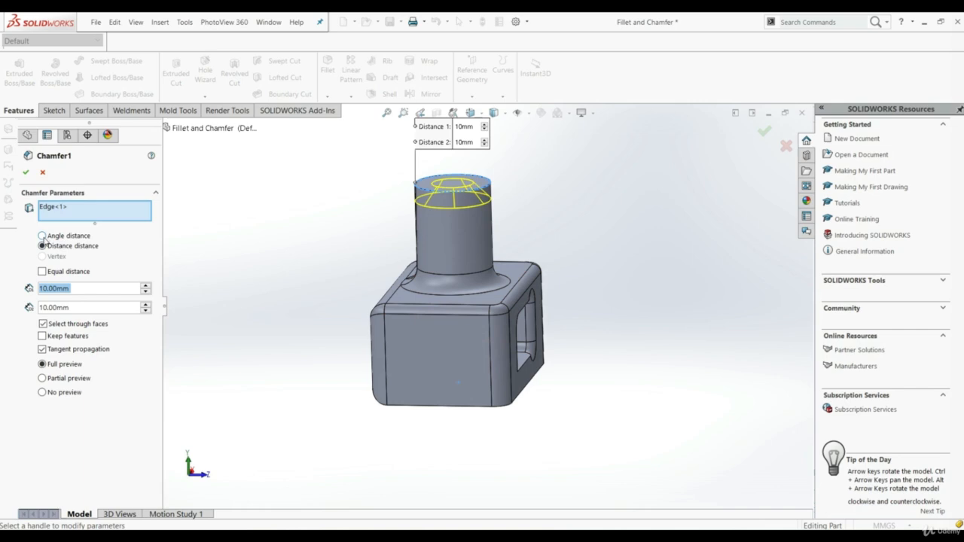
pyautogui.click(43, 238)
pyautogui.click(79, 306)
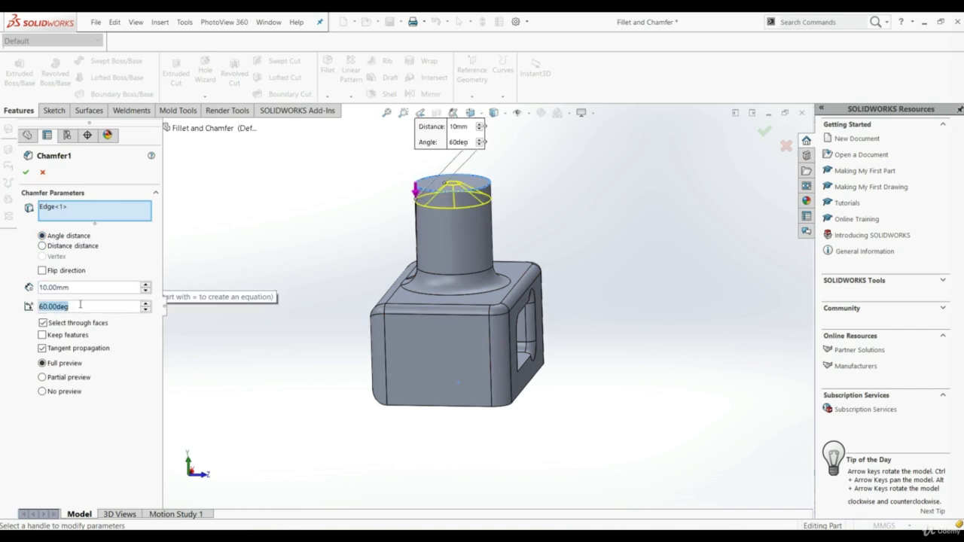
pyautogui.write('30')
pyautogui.press('Return')
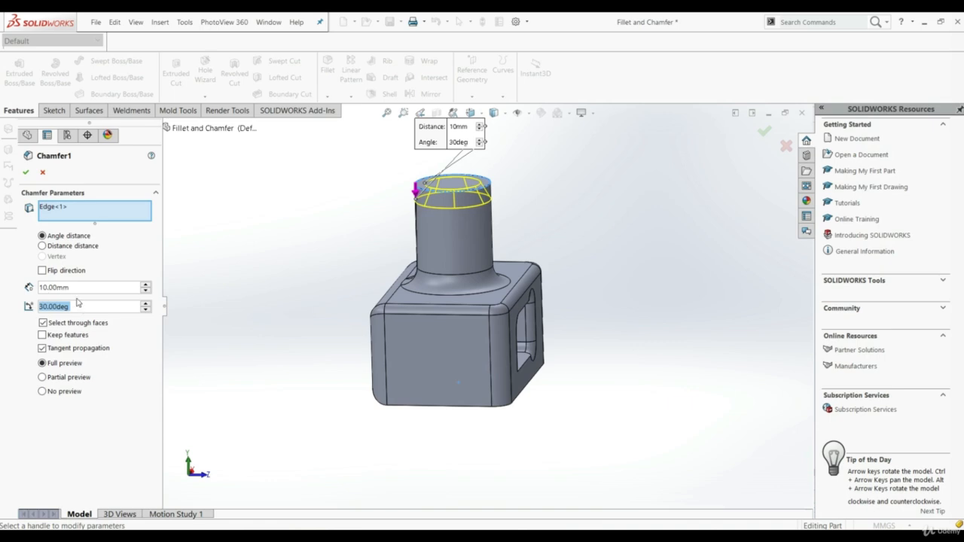
pyautogui.click(26, 173)
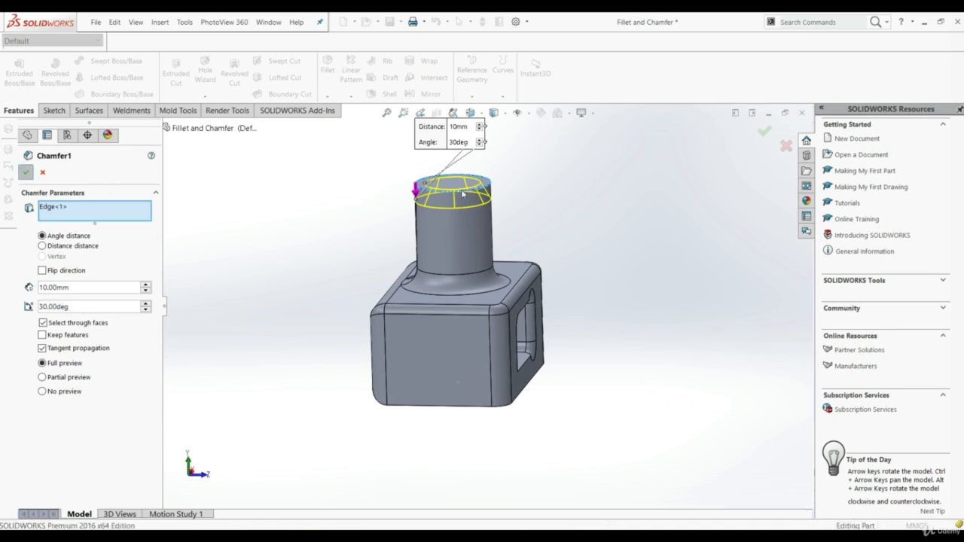
# Fillet the circular edge between the cylinder's top face and its chamfer with a 5 mm radius
pyautogui.scroll(-3, 461, 202)
pyautogui.moveTo(458, 208); pyautogui.dragTo(466, 226, button='middle')
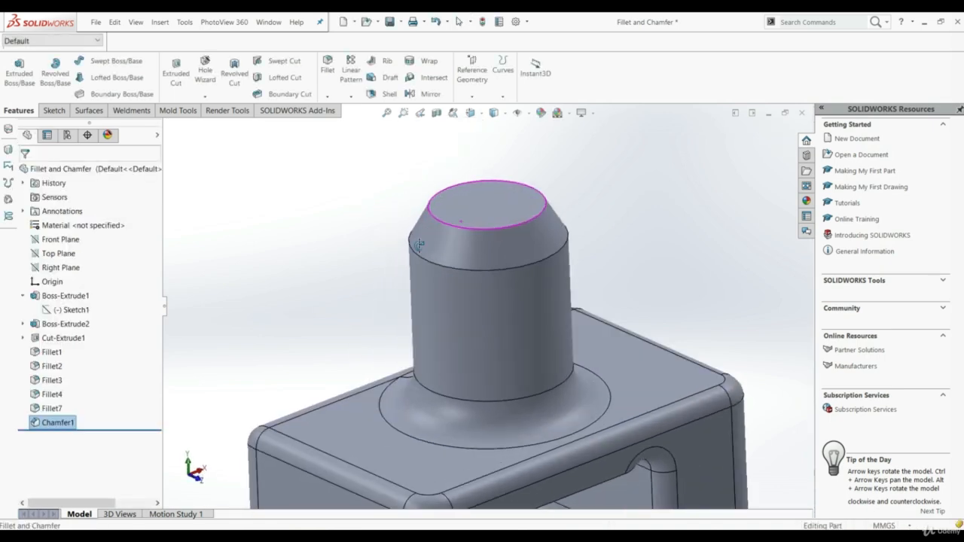
pyautogui.scroll(3, 482, 243)
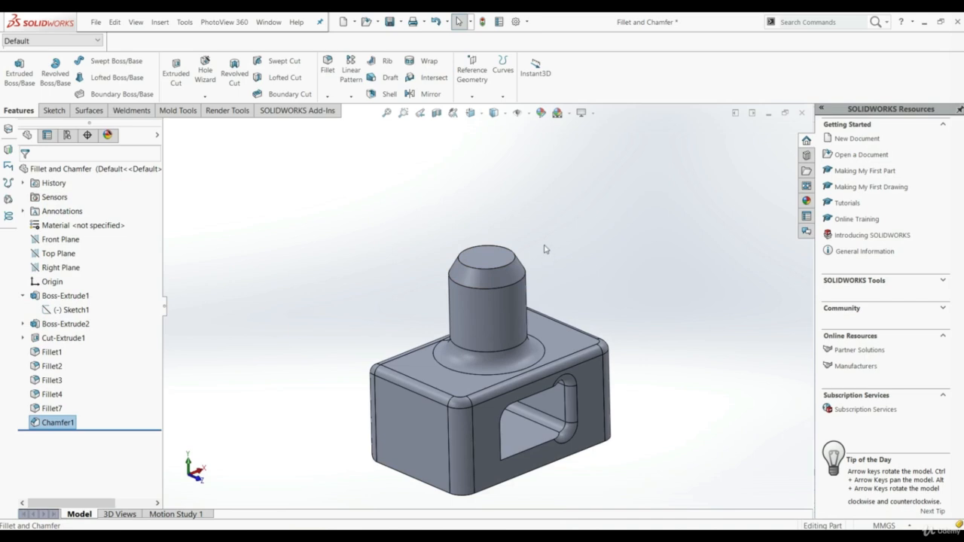
pyautogui.scroll(-3, 545, 249)
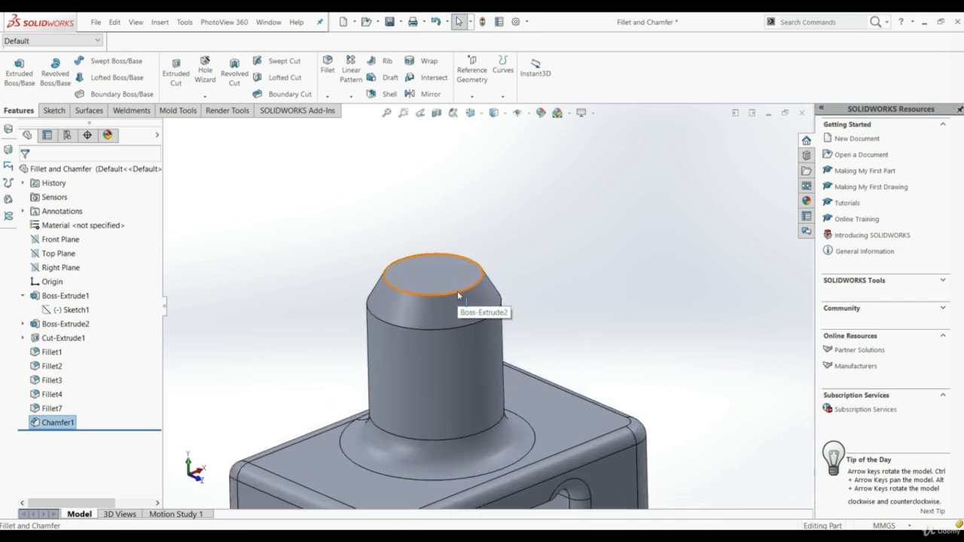
pyautogui.click(329, 66)
pyautogui.click(407, 293)
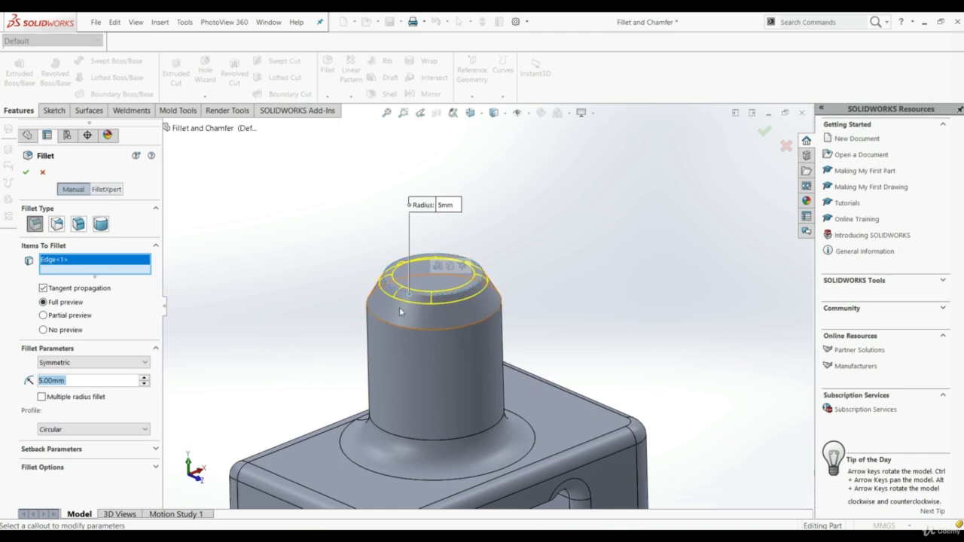
pyautogui.click(27, 173)
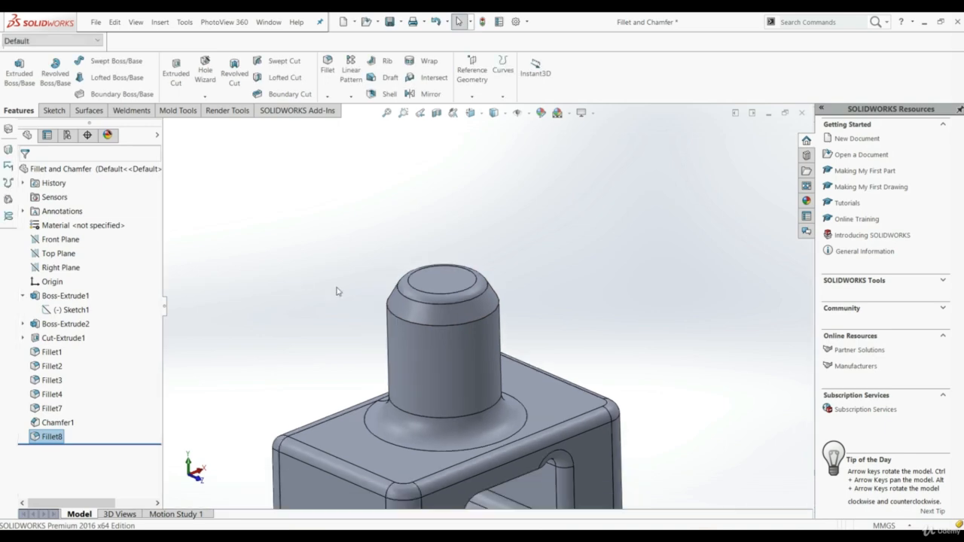
pyautogui.scroll(3, 479, 321)
pyautogui.scroll(-2, 475, 324)
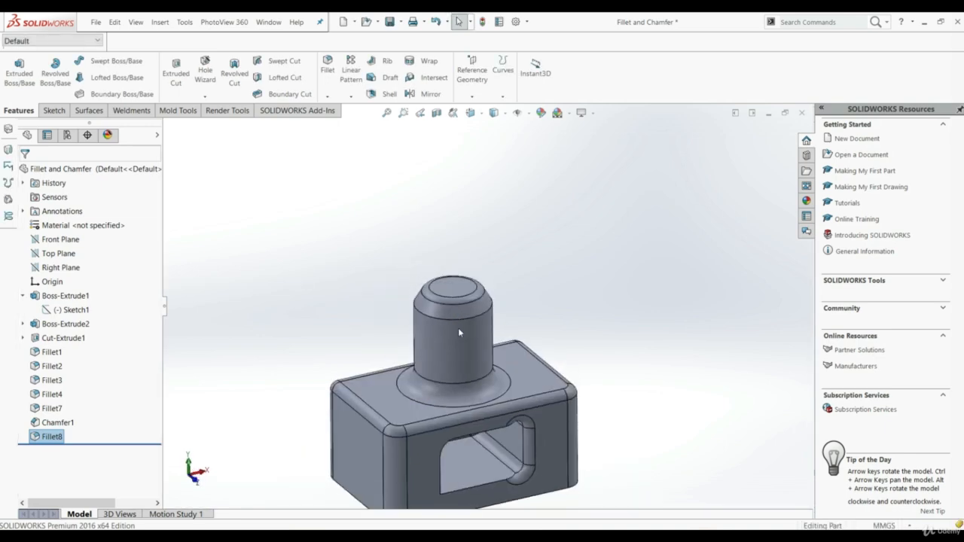
pyautogui.scroll(-3, 458, 328)
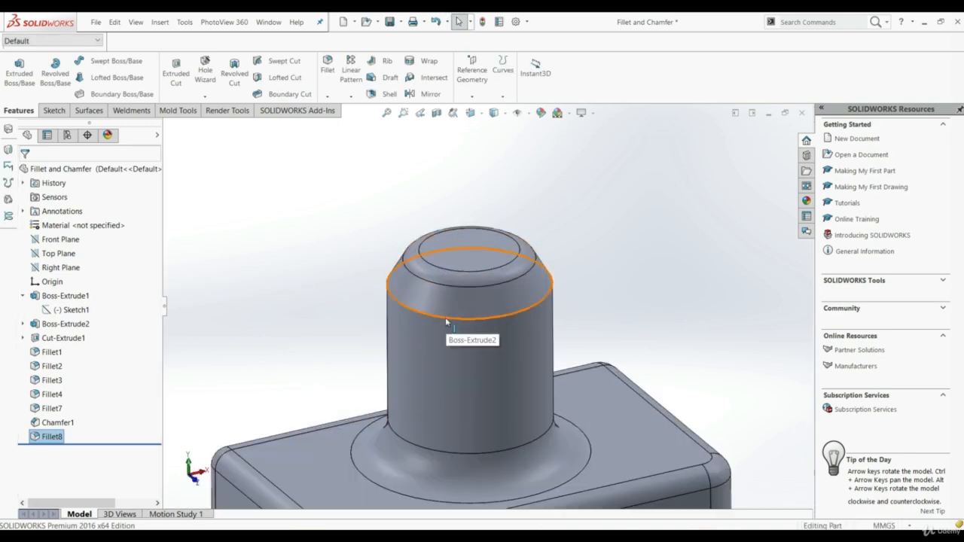
# Fillet the circular edge between the cylinder's side wall and its chamfer with a symmetric 25 mm radius
pyautogui.click(328, 66)
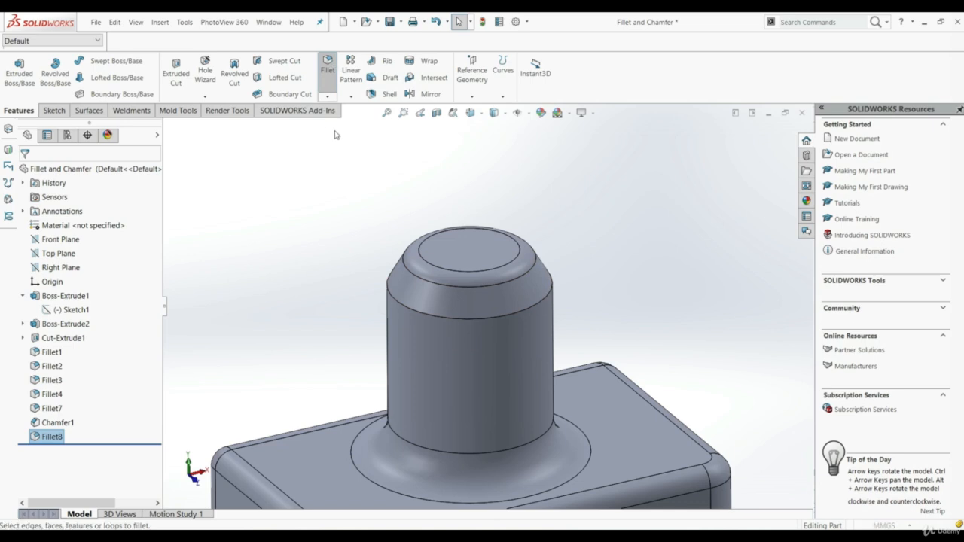
pyautogui.click(416, 318)
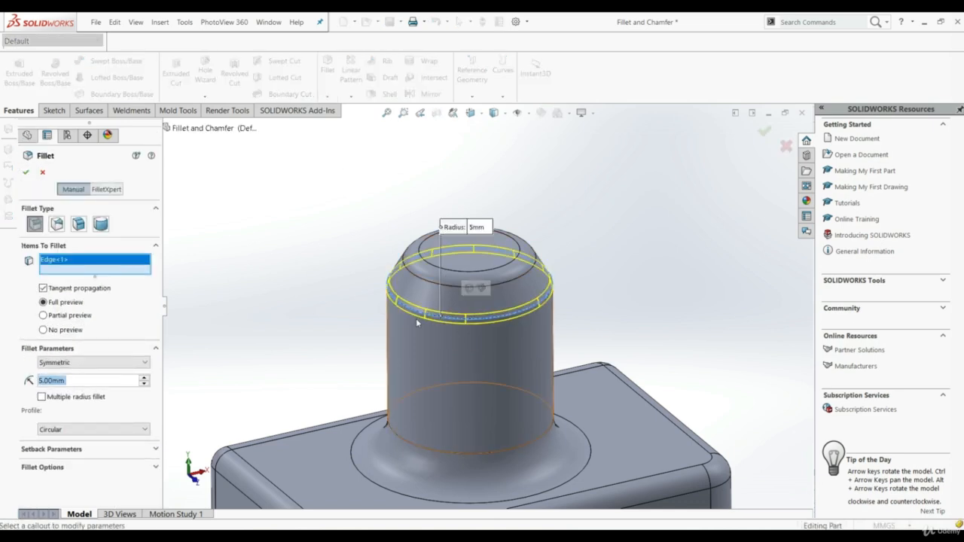
pyautogui.click(144, 379)
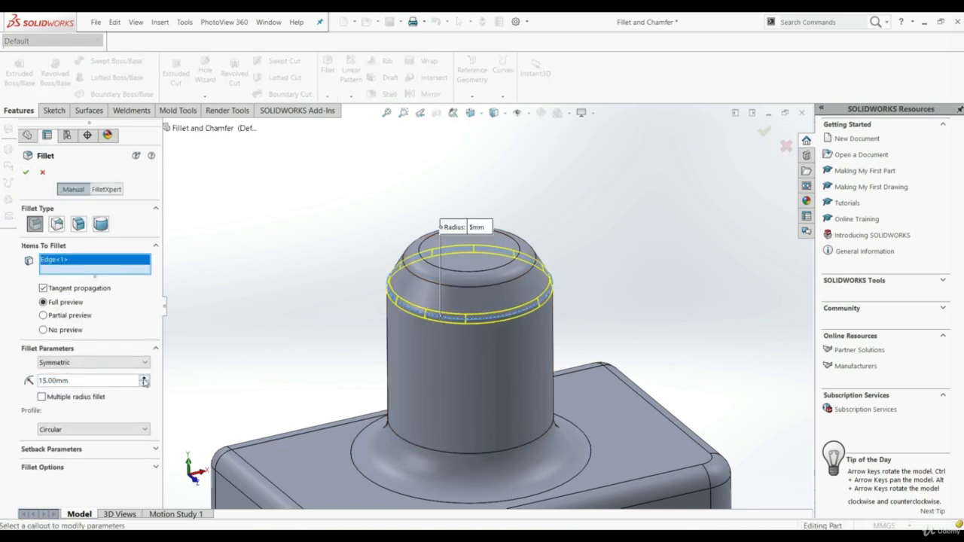
pyautogui.click(143, 379)
pyautogui.click(143, 379)
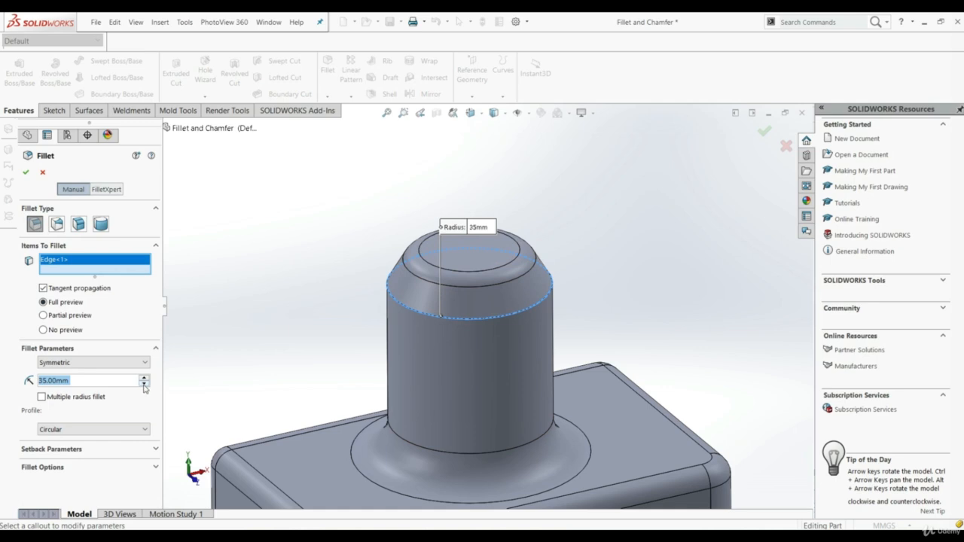
pyautogui.click(143, 385)
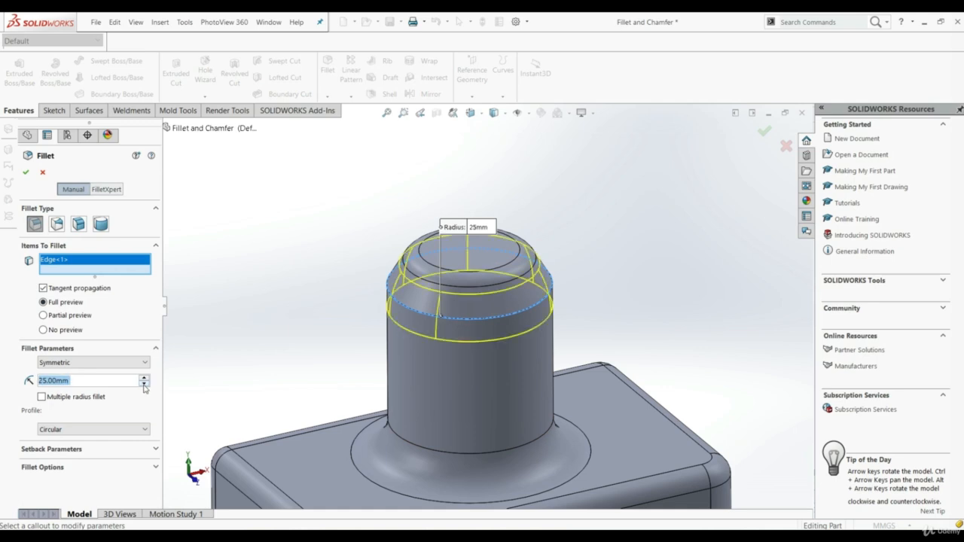
pyautogui.click(26, 172)
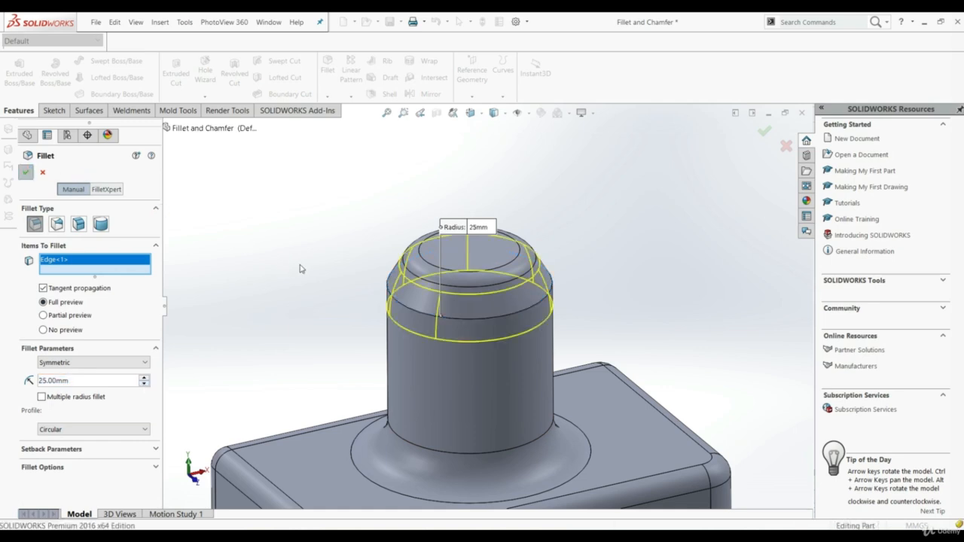
pyautogui.scroll(5, 325, 261)
pyautogui.moveTo(325, 266); pyautogui.dragTo(448, 315, button='middle')
pyautogui.scroll(-3, 448, 314)
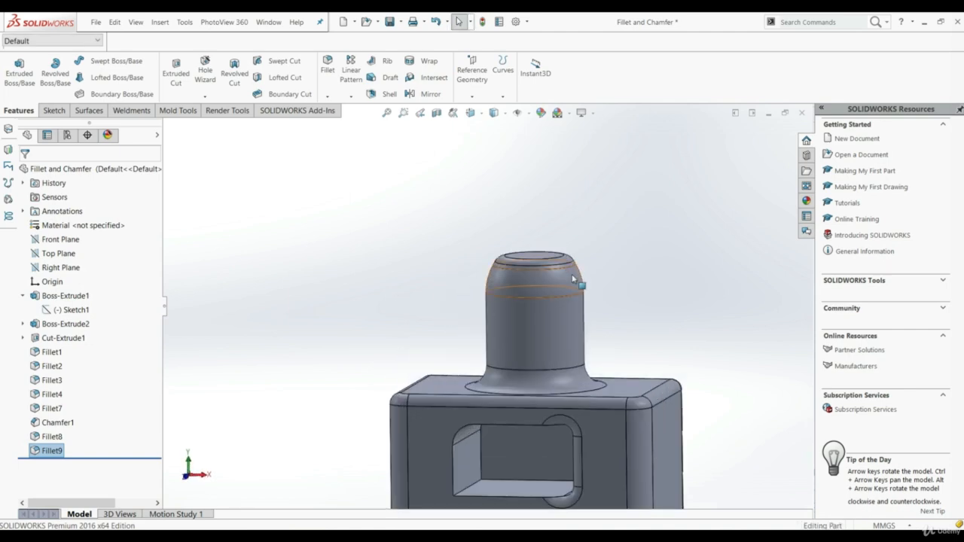
pyautogui.moveTo(582, 317); pyautogui.dragTo(610, 375, button='middle')
pyautogui.scroll(1, 610, 376)
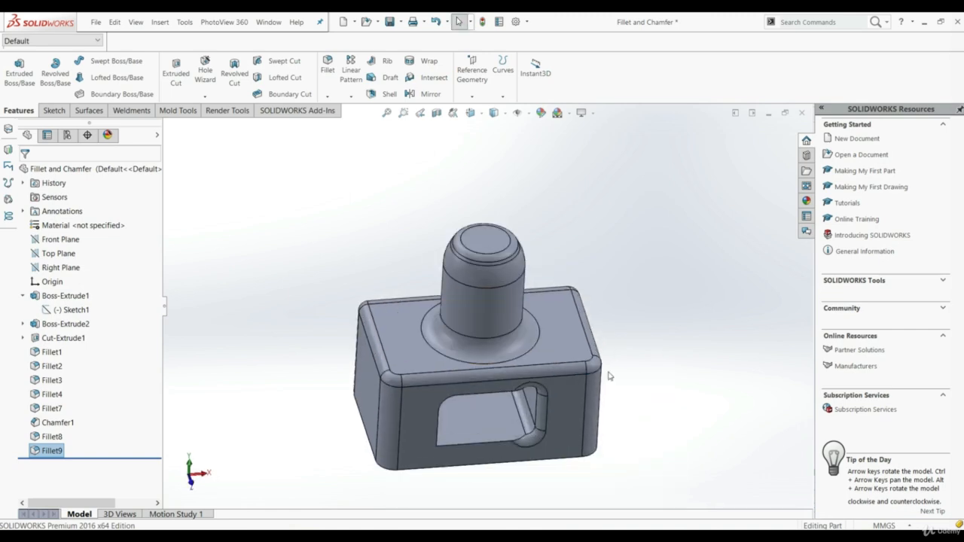